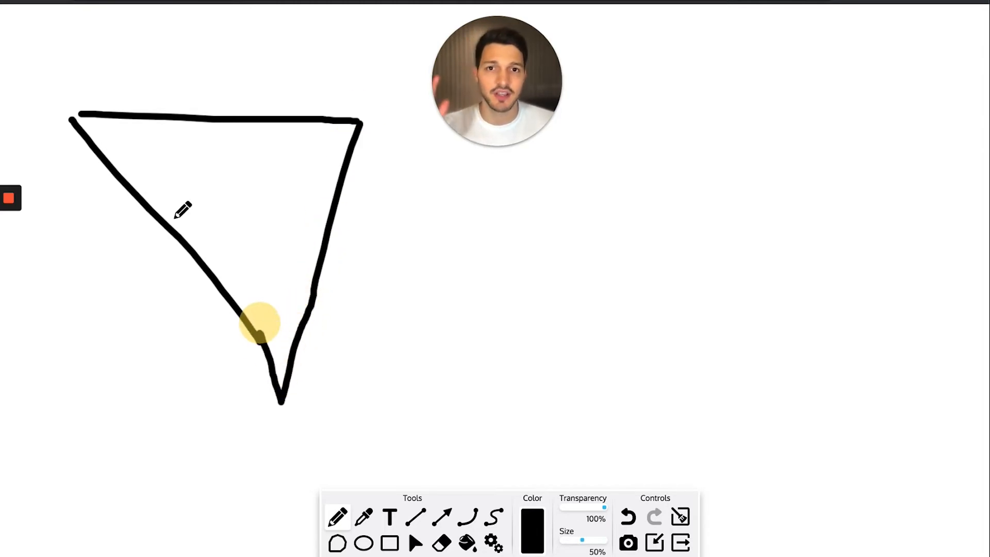
# Divide the inverted triangle into three levels with two horizontal lines and draw a plus sign beside it.
pyautogui.moveTo(157, 212); pyautogui.dragTo(335, 208)
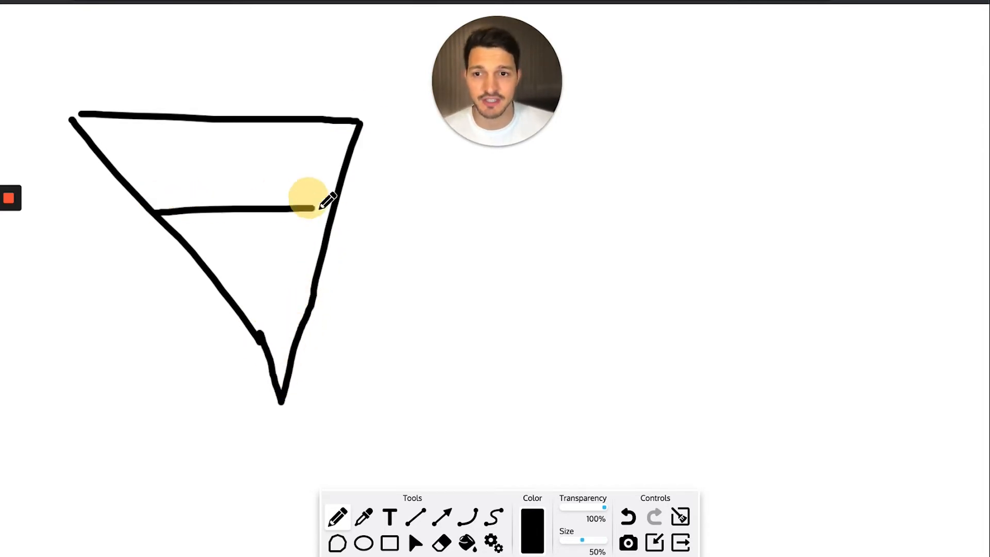
pyautogui.moveTo(221, 280); pyautogui.dragTo(313, 280)
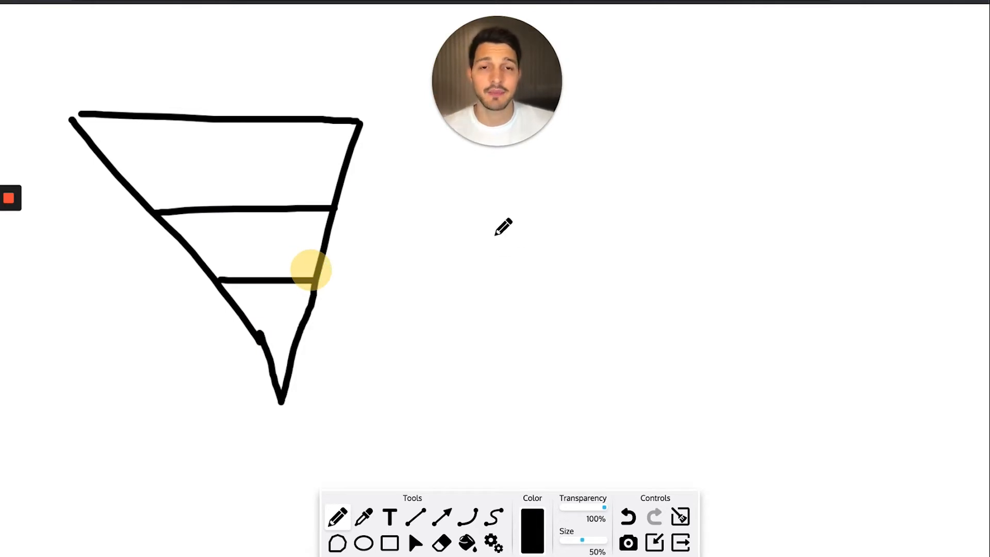
pyautogui.moveTo(500, 205); pyautogui.dragTo(499, 262)
pyautogui.moveTo(473, 233); pyautogui.dragTo(536, 233)
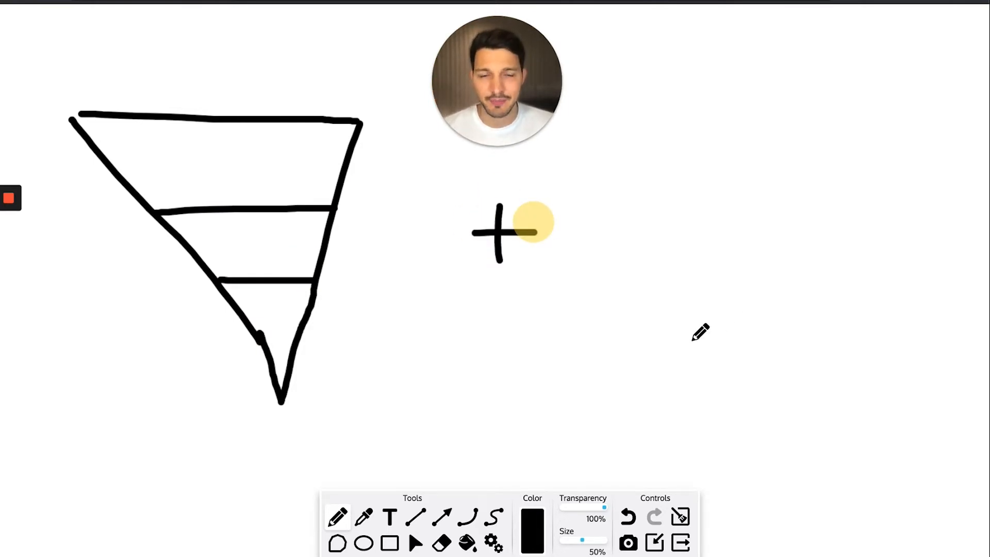
# Sketch a person beside the plus sign, with head, shoulders, V-neck collar, smile and two dot eyes.
pyautogui.moveTo(666, 359); pyautogui.dragTo(909, 360)
pyautogui.moveTo(669, 359)
pyautogui.mouseDown()
pyautogui.moveTo(670, 248)
pyautogui.moveTo(704, 228)
pyautogui.moveTo(735, 225)
pyautogui.moveTo(738, 178)
pyautogui.moveTo(702, 133)
pyautogui.moveTo(698, 65)
pyautogui.moveTo(722, 39)
pyautogui.moveTo(819, 43)
pyautogui.moveTo(843, 125)
pyautogui.moveTo(833, 170)
pyautogui.moveTo(800, 201)
pyautogui.moveTo(812, 225)
pyautogui.moveTo(869, 251)
pyautogui.moveTo(899, 356)
pyautogui.mouseUp()
pyautogui.moveTo(728, 228)
pyautogui.mouseDown()
pyautogui.moveTo(768, 271)
pyautogui.moveTo(813, 226)
pyautogui.mouseUp()
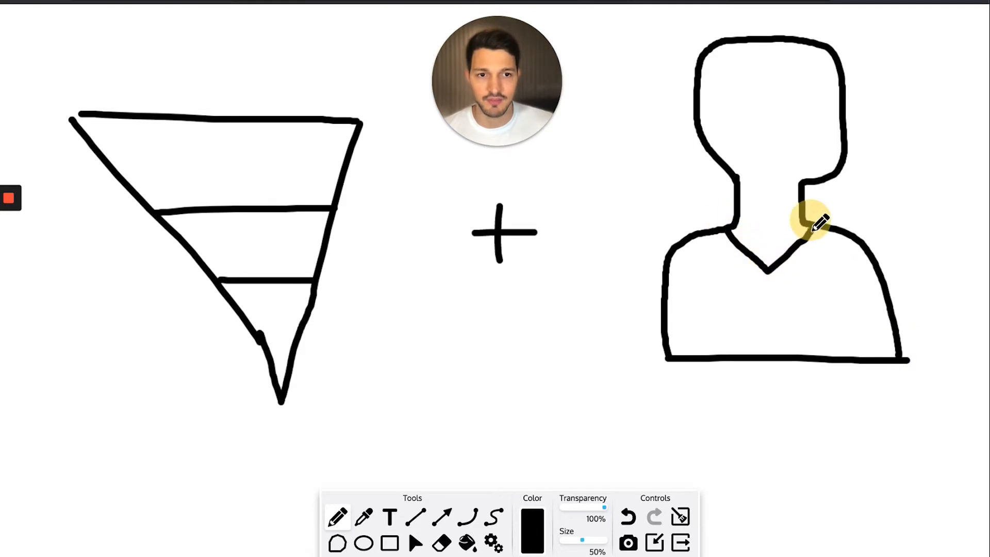
pyautogui.moveTo(754, 146); pyautogui.dragTo(785, 137)
pyautogui.click(785, 95)
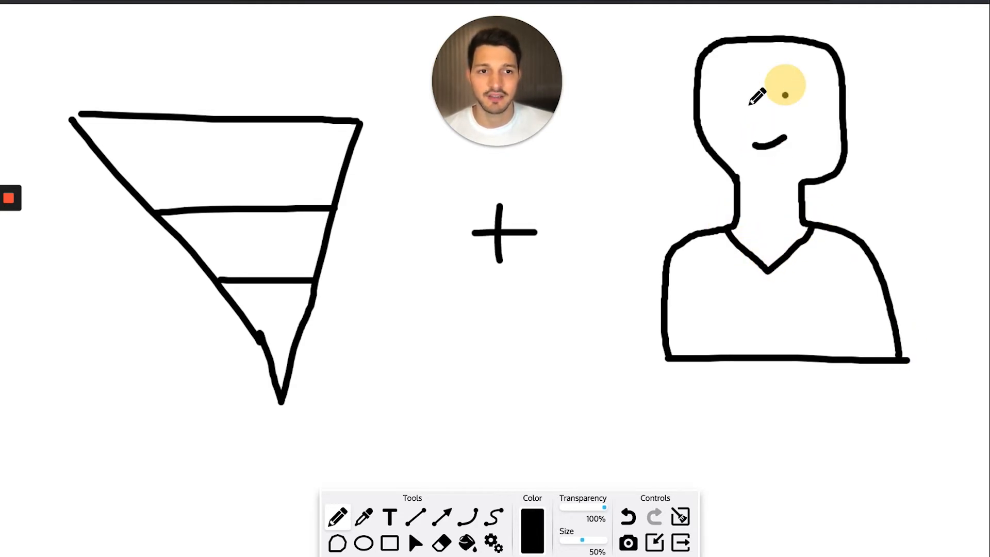
pyautogui.click(742, 99)
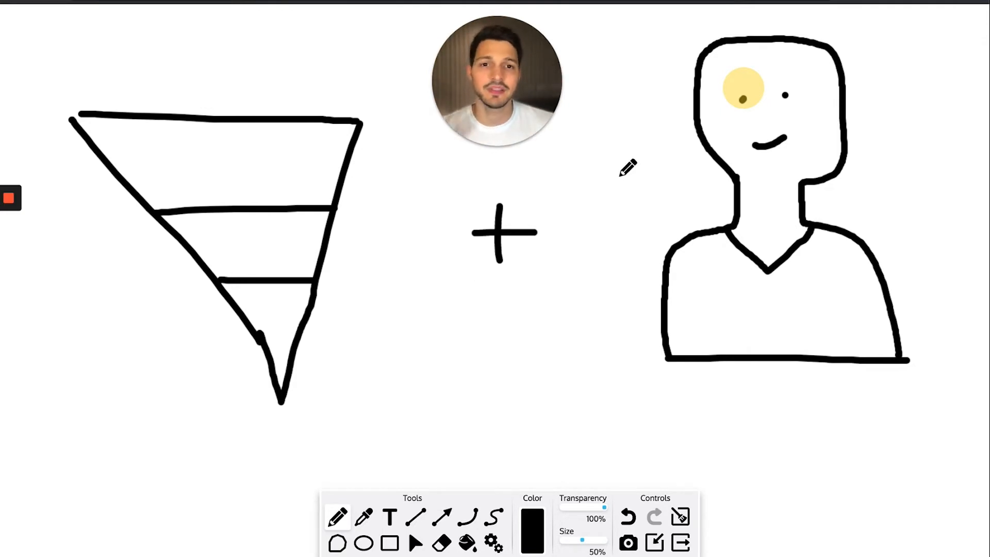
# Draw a curved arrow from the person into the funnel's top level and mark the funnel's lower levels.
pyautogui.moveTo(642, 119)
pyautogui.mouseDown()
pyautogui.moveTo(630, 135)
pyautogui.moveTo(410, 166)
pyautogui.moveTo(286, 168)
pyautogui.moveTo(311, 184)
pyautogui.mouseUp()
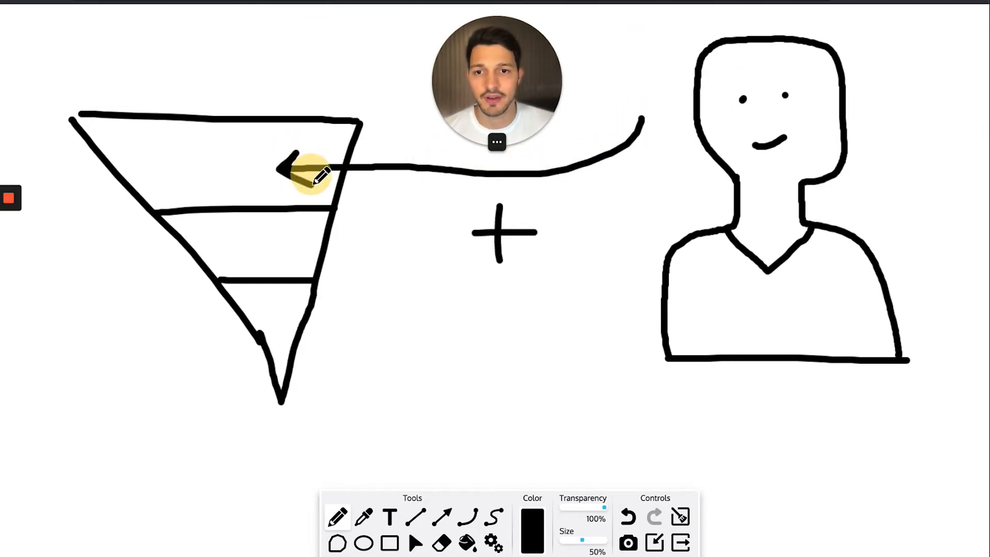
pyautogui.moveTo(121, 208)
pyautogui.mouseDown()
pyautogui.moveTo(99, 216)
pyautogui.moveTo(217, 260)
pyautogui.moveTo(224, 249)
pyautogui.moveTo(218, 272)
pyautogui.mouseUp()
pyautogui.moveTo(308, 250)
pyautogui.mouseDown()
pyautogui.moveTo(381, 289)
pyautogui.moveTo(295, 304)
pyautogui.moveTo(293, 291)
pyautogui.moveTo(294, 321)
pyautogui.mouseUp()
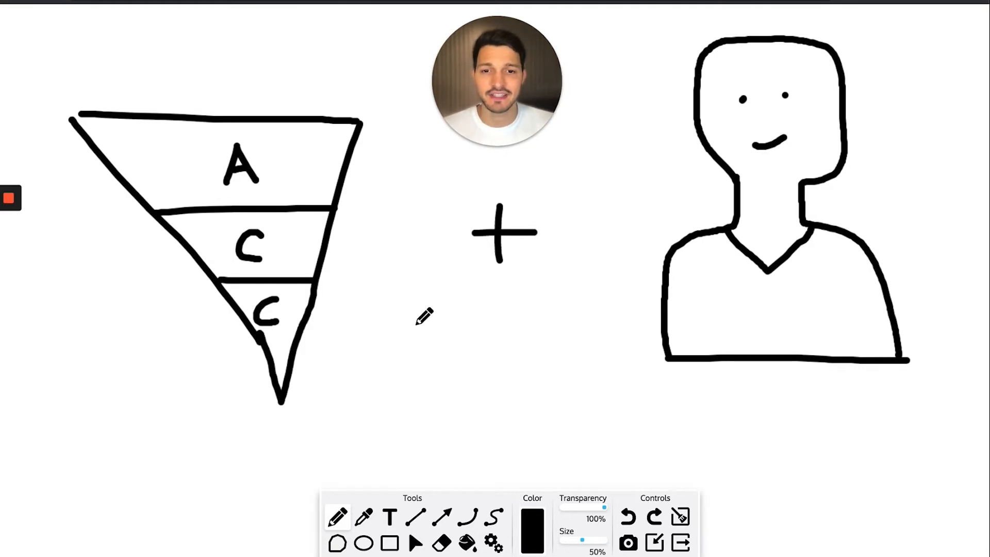
# Draw a downward arrow and an upward arrow below the plus sign.
pyautogui.moveTo(419, 332)
pyautogui.mouseDown()
pyautogui.moveTo(423, 405)
pyautogui.moveTo(437, 382)
pyautogui.mouseUp()
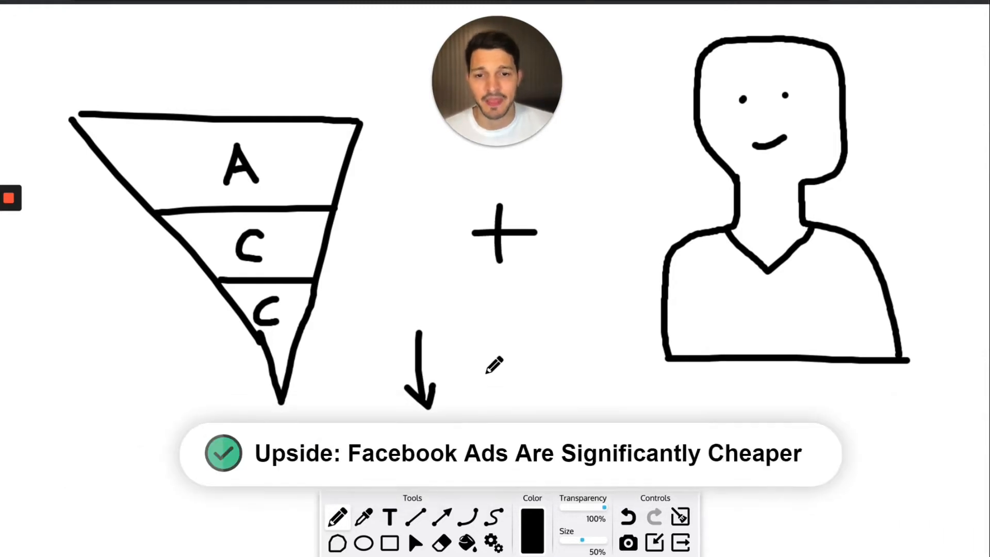
pyautogui.moveTo(527, 397)
pyautogui.mouseDown()
pyautogui.moveTo(530, 315)
pyautogui.moveTo(515, 319)
pyautogui.moveTo(524, 307)
pyautogui.moveTo(544, 327)
pyautogui.mouseUp()
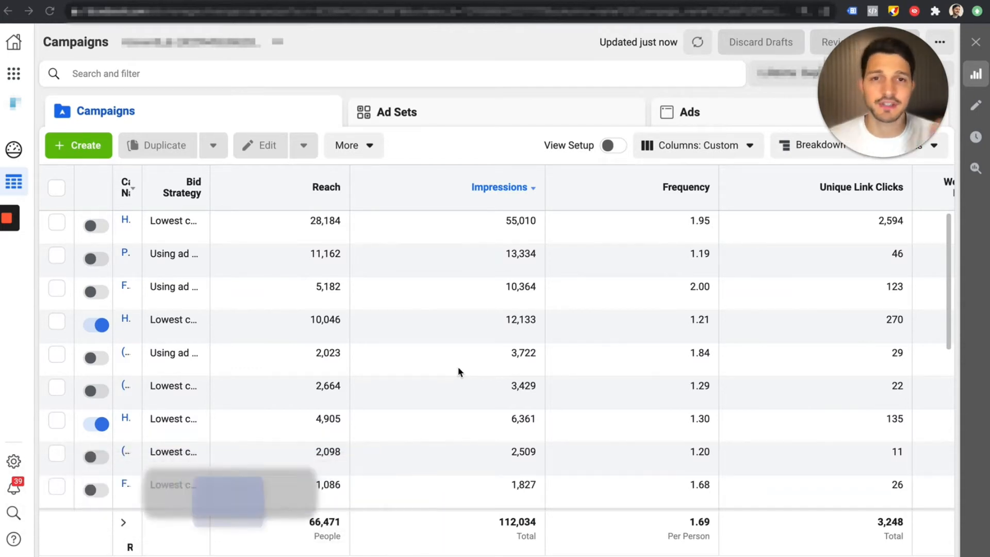
# Open the Audiences page from the list of business tools, briefly marking its shortcut with the drawing tool.
pyautogui.click(14, 74)
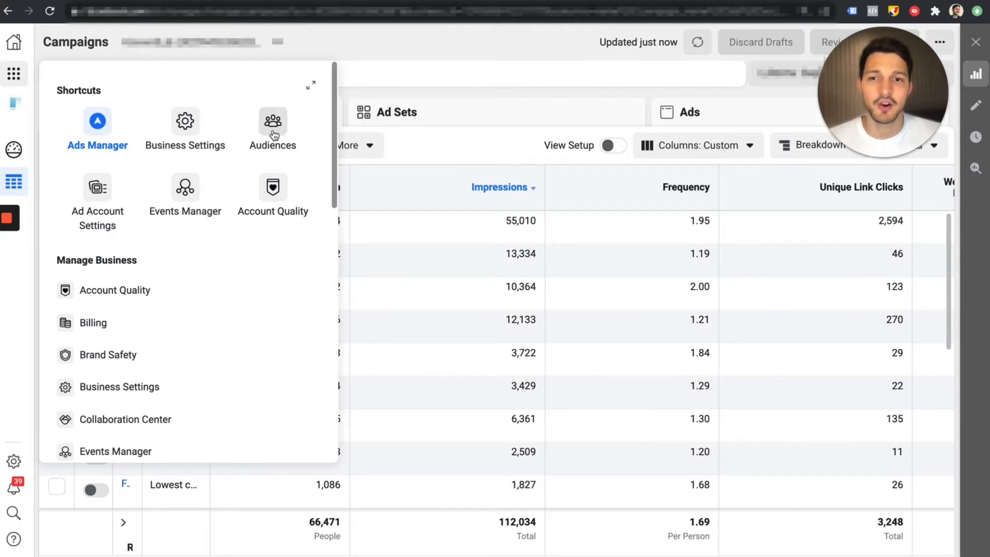
pyautogui.moveTo(8, 218)
pyautogui.click(9, 327)
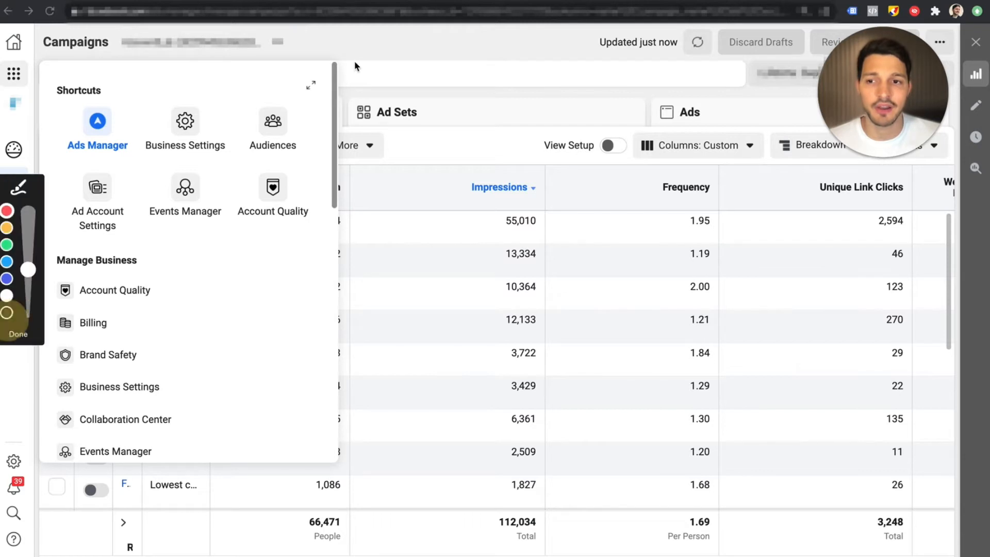
pyautogui.moveTo(299, 97)
pyautogui.mouseDown()
pyautogui.moveTo(309, 122)
pyautogui.moveTo(304, 82)
pyautogui.mouseUp()
pyautogui.click(15, 334)
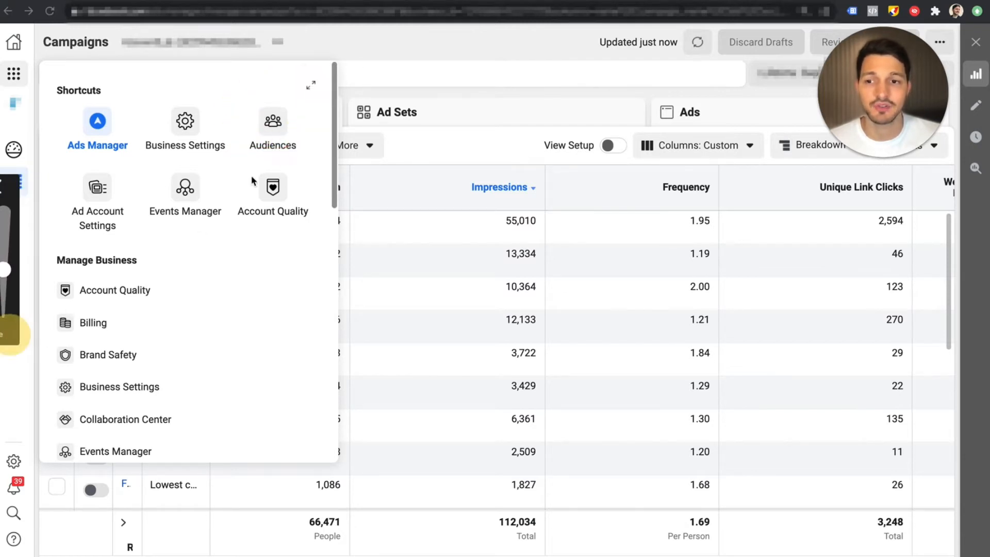
pyautogui.click(281, 130)
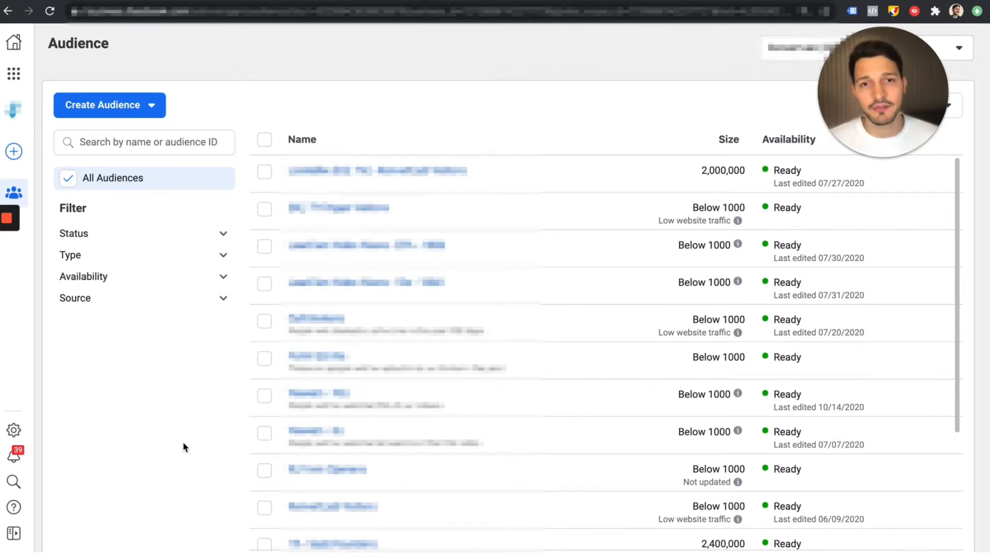
# Start creating a Custom Audience with Website as the source.
pyautogui.click(119, 106)
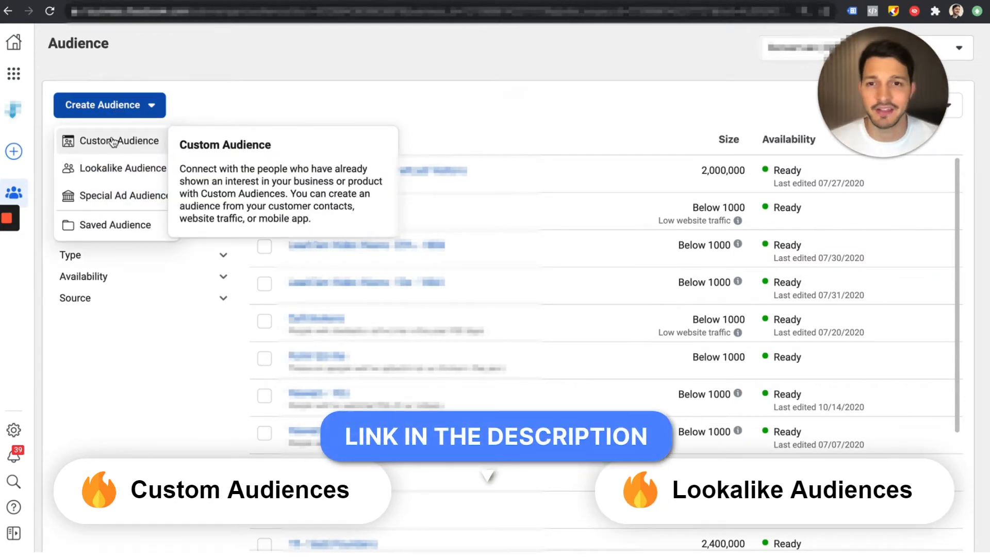
pyautogui.click(115, 141)
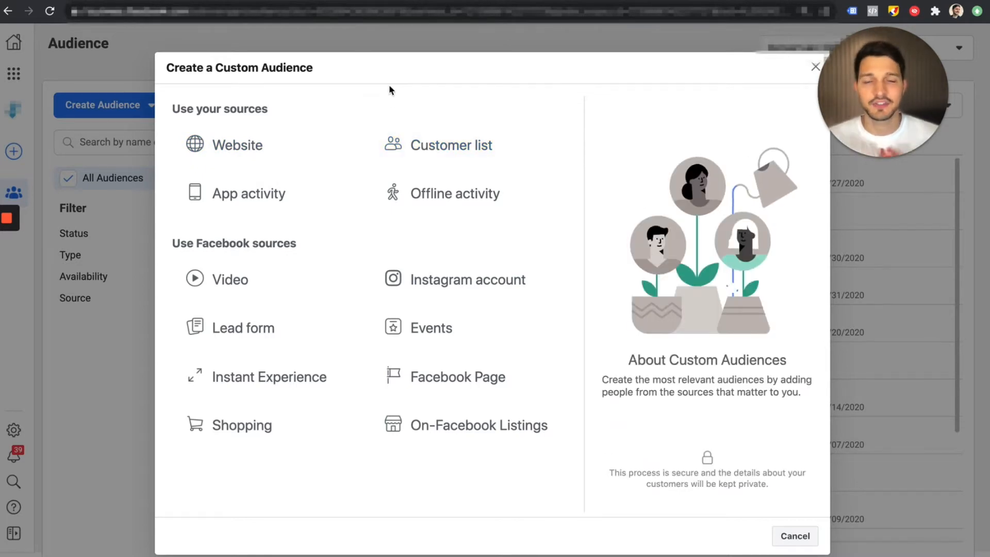
pyautogui.scroll(-1, 389, 90)
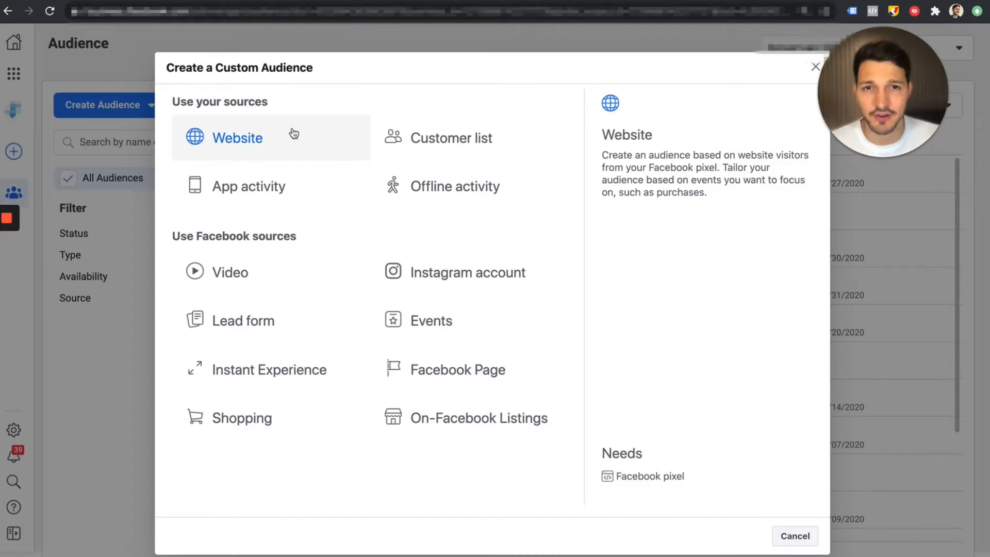
pyautogui.scroll(1, 304, 148)
pyautogui.click(303, 148)
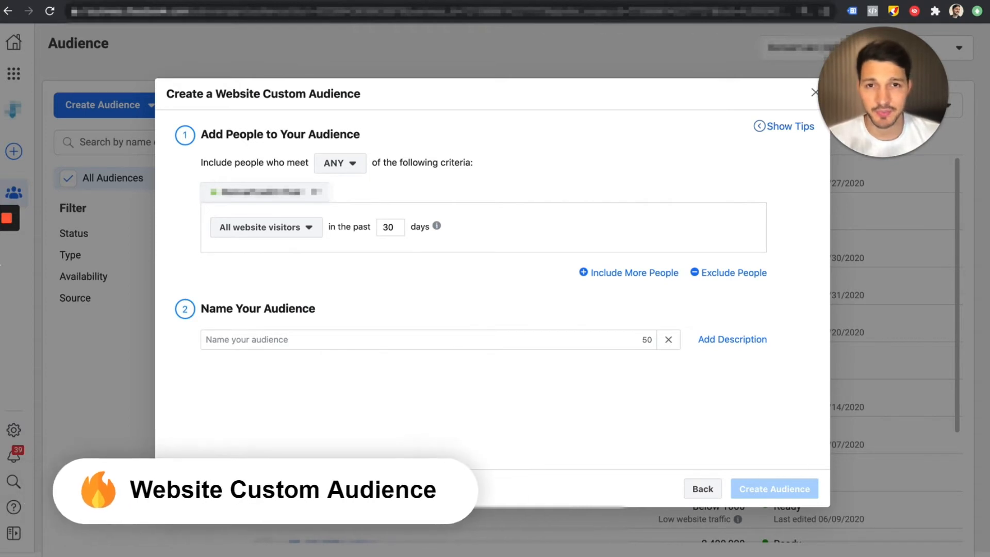
# Annotate the website audience form with a circled red number 1, and close the drawing tool.
pyautogui.moveTo(7, 222)
pyautogui.click(8, 328)
pyautogui.moveTo(579, 128); pyautogui.dragTo(578, 156)
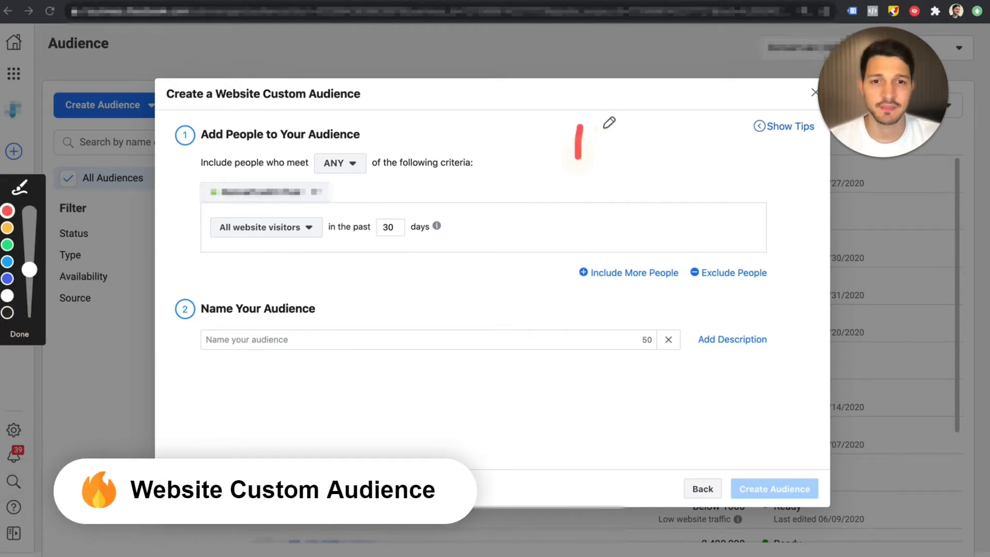
pyautogui.moveTo(591, 106)
pyautogui.mouseDown()
pyautogui.moveTo(548, 130)
pyautogui.moveTo(608, 138)
pyautogui.moveTo(590, 107)
pyautogui.mouseUp()
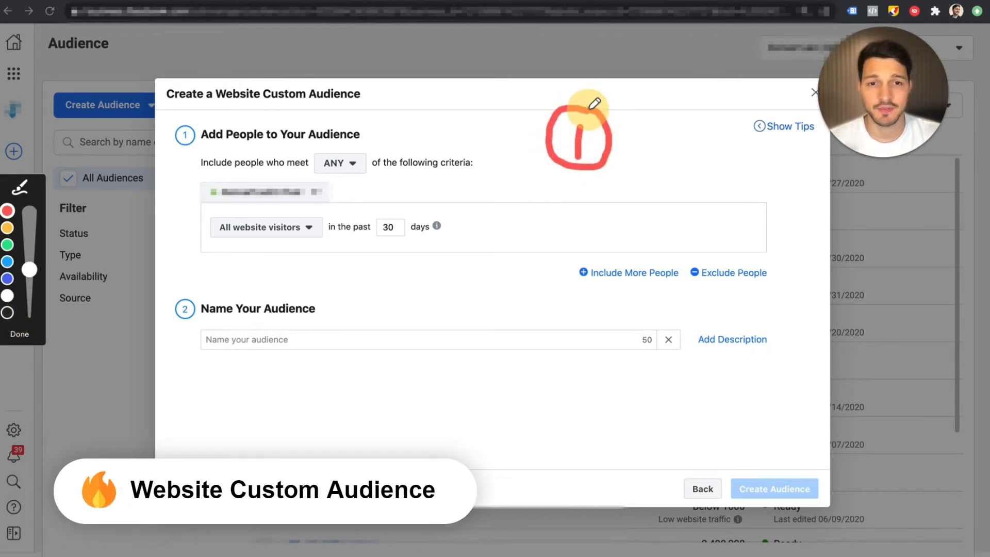
pyautogui.click(19, 334)
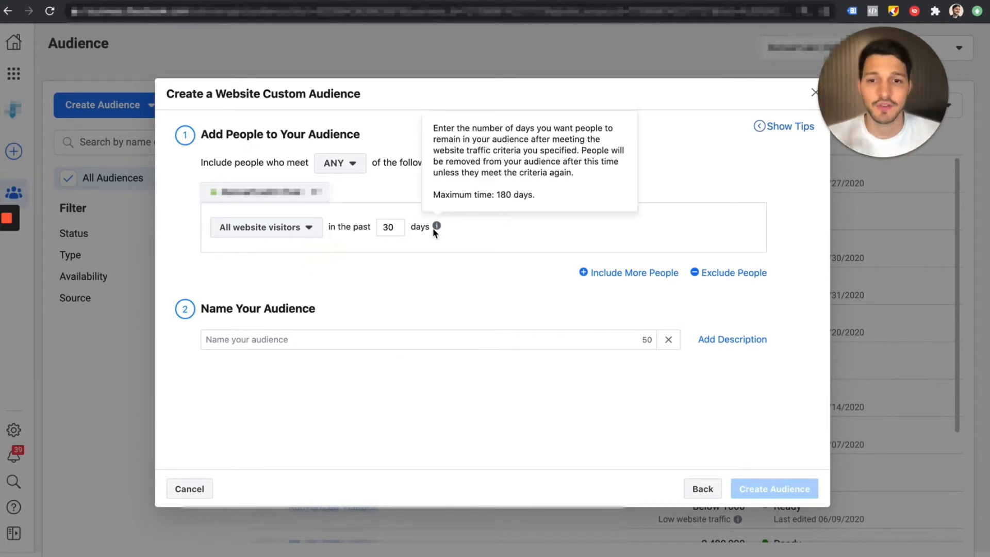
# Set the website visitor window to 180 days and name the audience "Website Visitors - 180d".
pyautogui.tripleClick(380, 229)
pyautogui.doubleClick(387, 228)
pyautogui.write('180')
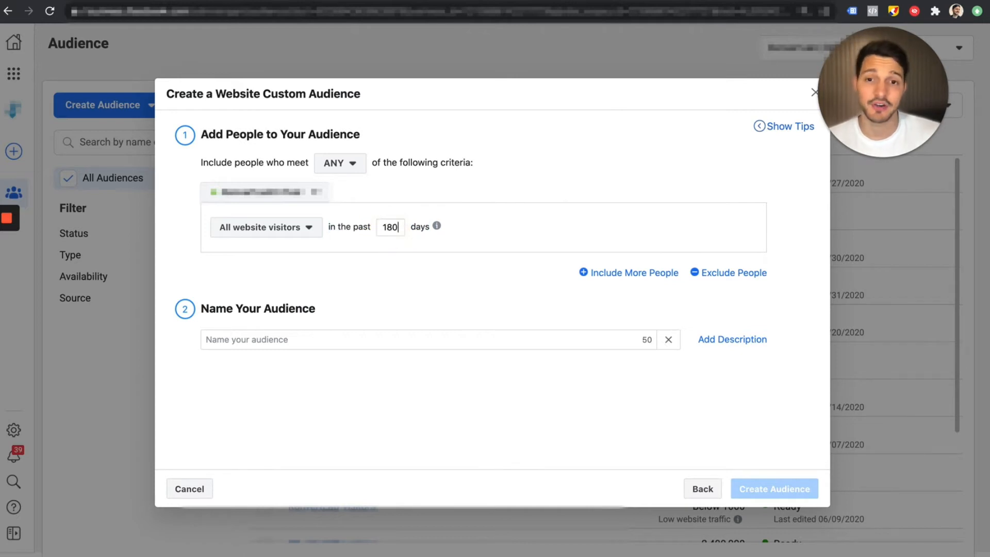
pyautogui.click(283, 340)
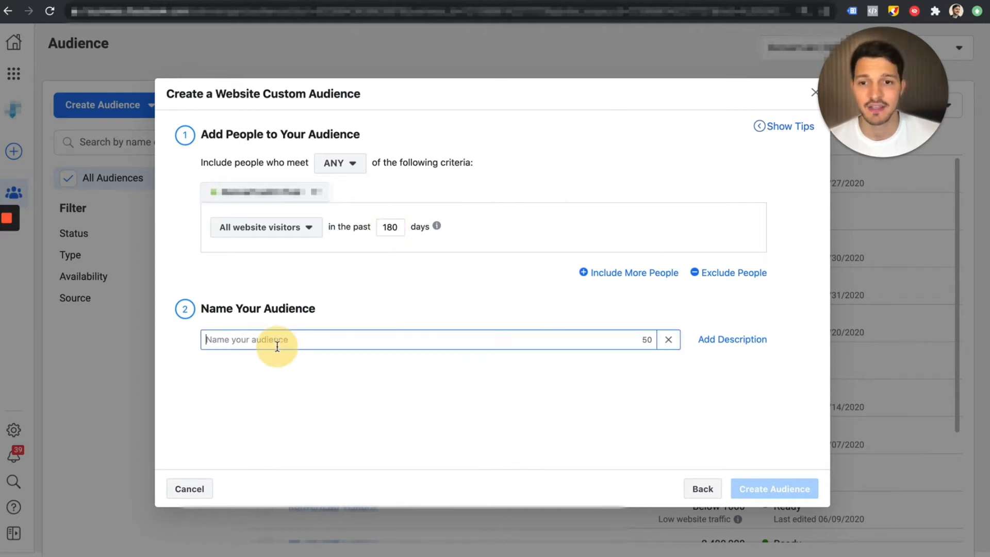
pyautogui.write('Website Visitors - 180')
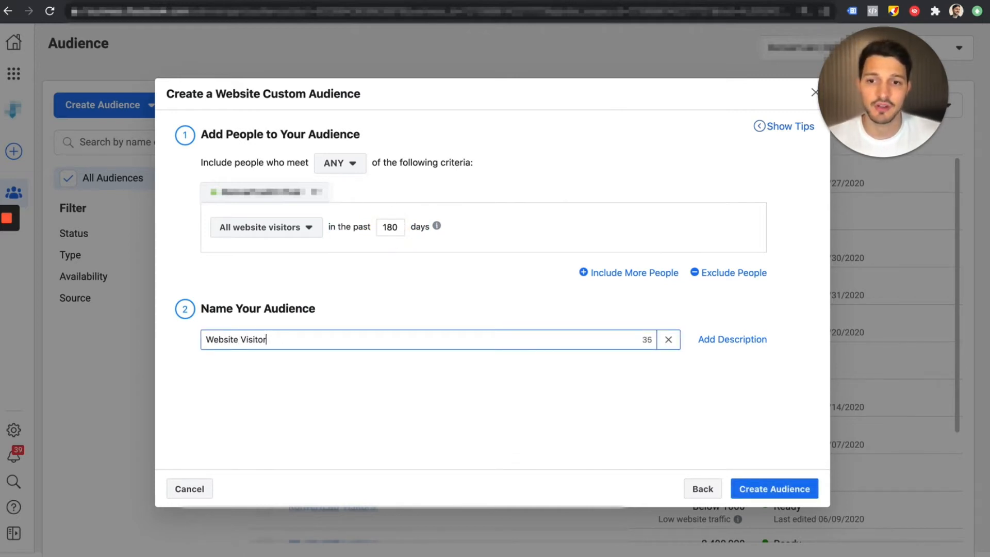
pyautogui.write('d')
pyautogui.click(594, 363)
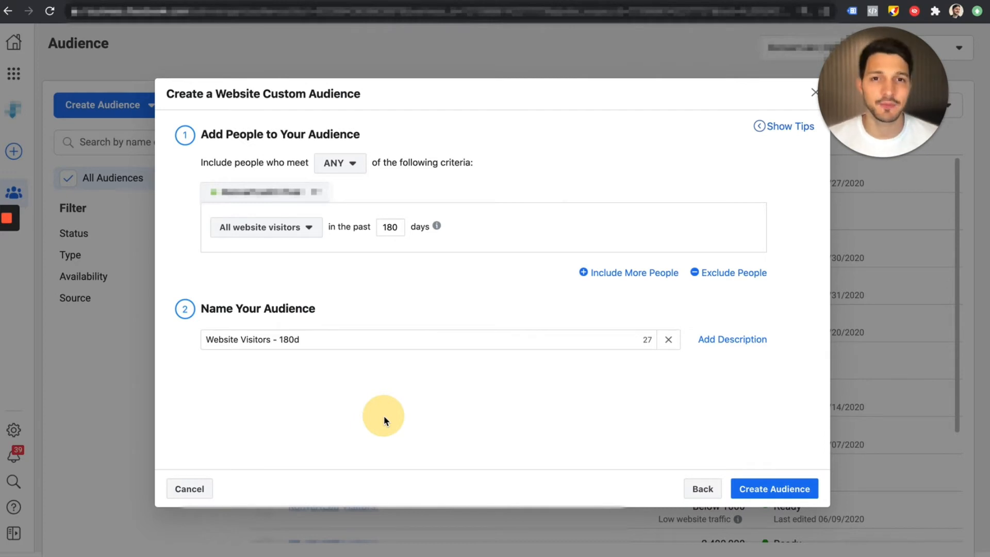
# Mark the pricing, book-a-demo, case-study and testimonials URL keywords with blue arrows and underlines.
pyautogui.moveTo(570, 109)
pyautogui.mouseDown()
pyautogui.moveTo(601, 98)
pyautogui.moveTo(625, 135)
pyautogui.moveTo(583, 71)
pyautogui.moveTo(629, 151)
pyautogui.moveTo(639, 109)
pyautogui.mouseUp()
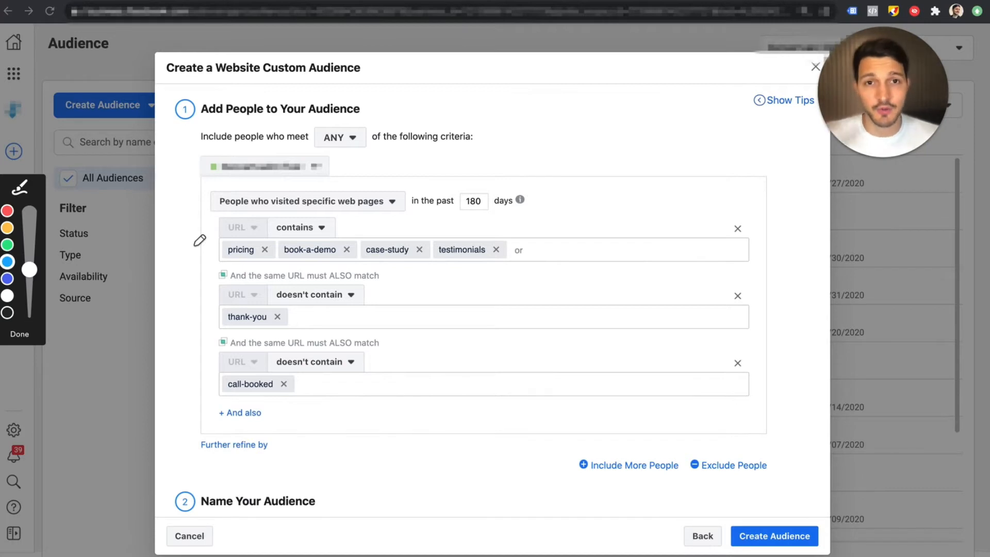
pyautogui.moveTo(187, 202)
pyautogui.mouseDown()
pyautogui.moveTo(212, 235)
pyautogui.moveTo(212, 221)
pyautogui.moveTo(203, 240)
pyautogui.mouseUp()
pyautogui.moveTo(281, 265); pyautogui.dragTo(354, 263)
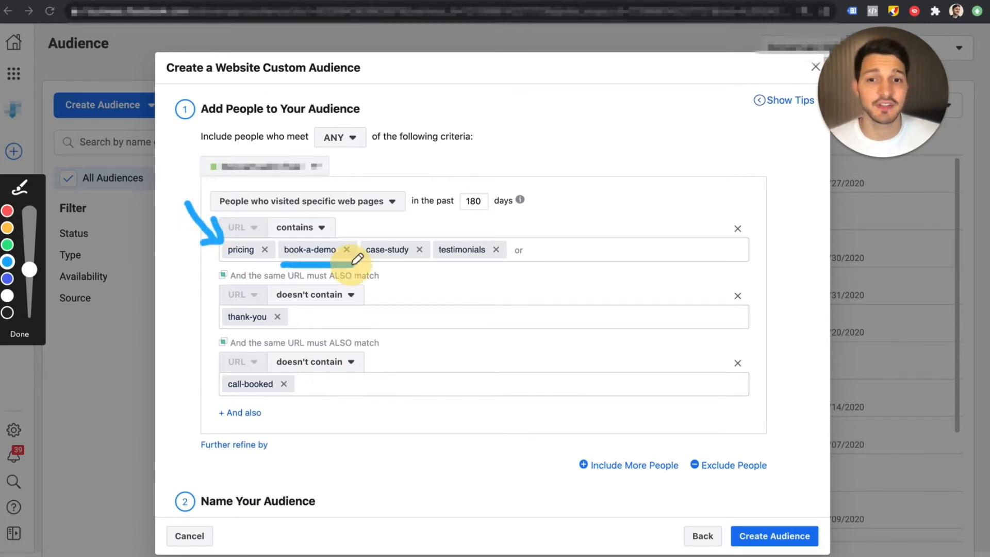
pyautogui.moveTo(461, 207)
pyautogui.mouseDown()
pyautogui.moveTo(407, 231)
pyautogui.moveTo(414, 216)
pyautogui.moveTo(428, 227)
pyautogui.mouseUp()
pyautogui.moveTo(434, 262); pyautogui.dragTo(523, 263)
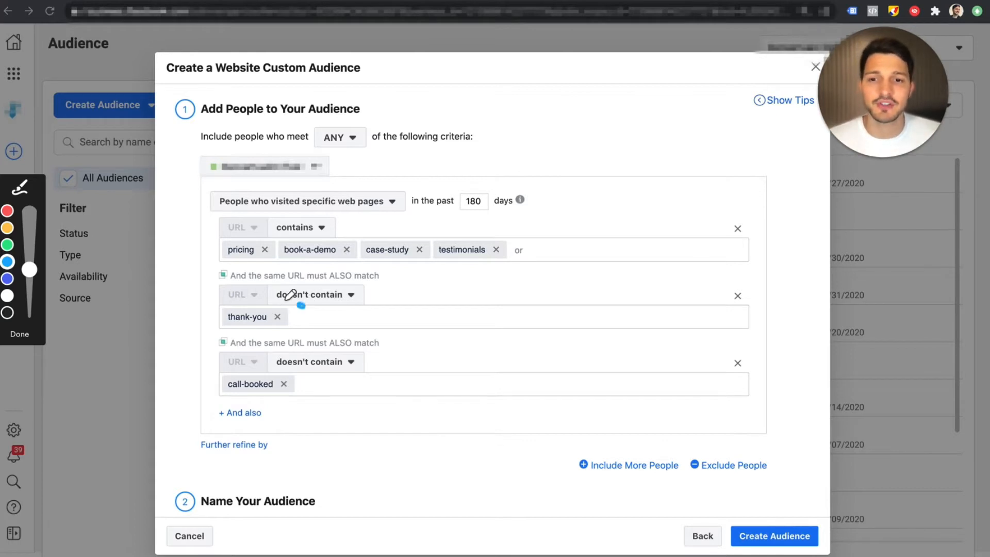
# Highlight the excluded URL keywords, circling and underlining thank-you in blue and marking call-booked in blue and red.
pyautogui.moveTo(291, 296)
pyautogui.mouseDown()
pyautogui.moveTo(214, 325)
pyautogui.moveTo(322, 301)
pyautogui.moveTo(316, 324)
pyautogui.mouseUp()
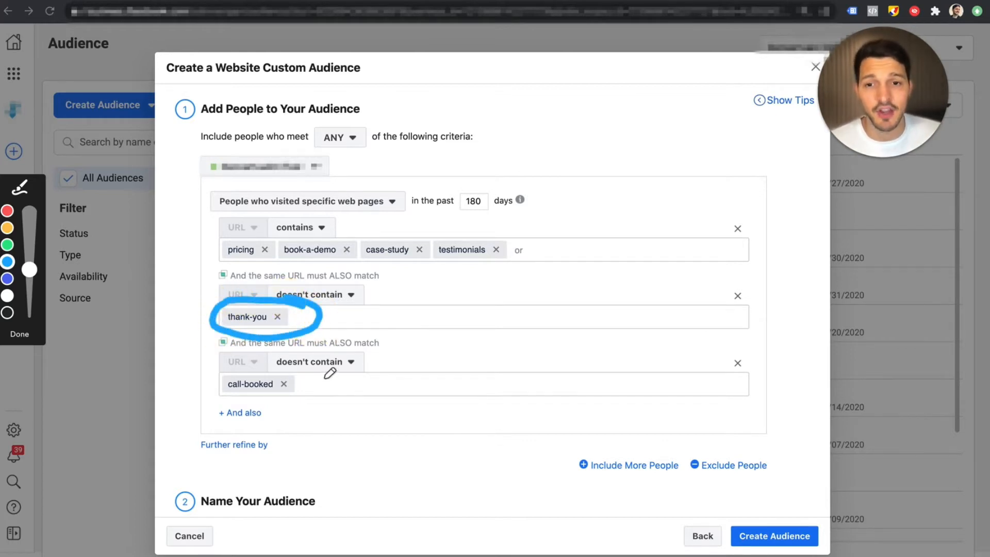
pyautogui.moveTo(329, 367)
pyautogui.mouseDown()
pyautogui.moveTo(243, 365)
pyautogui.moveTo(309, 390)
pyautogui.moveTo(327, 384)
pyautogui.moveTo(322, 367)
pyautogui.mouseUp()
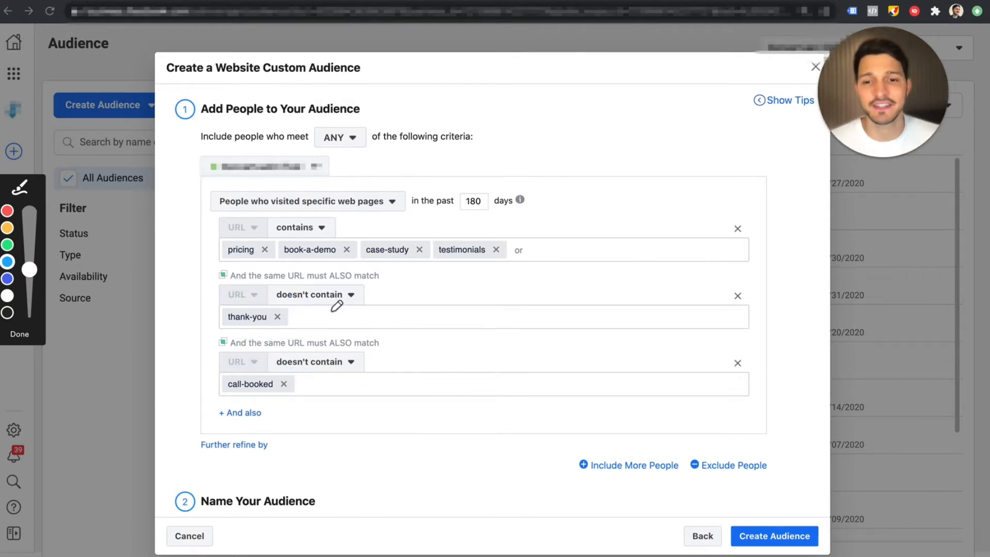
pyautogui.moveTo(214, 330); pyautogui.dragTo(284, 328)
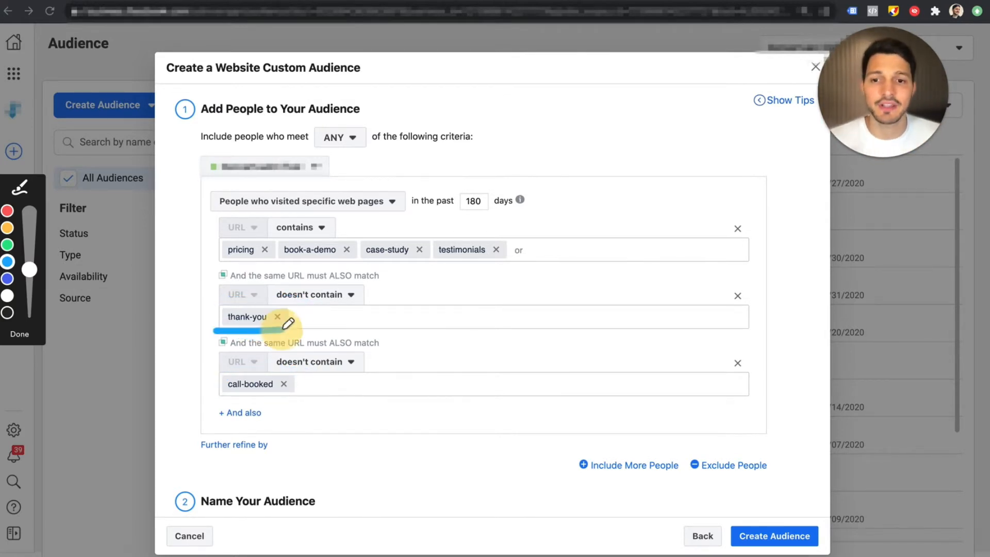
pyautogui.click(8, 210)
pyautogui.moveTo(220, 396); pyautogui.dragTo(309, 396)
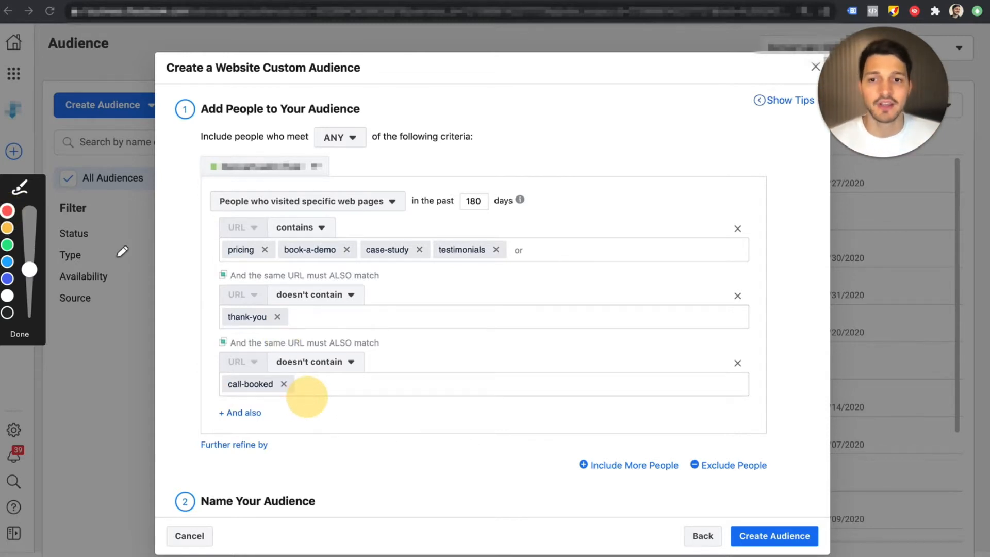
# Underline the four included URL keywords in blue and draw a red inverted triangle over the form.
pyautogui.click(7, 261)
pyautogui.moveTo(207, 266); pyautogui.dragTo(513, 258)
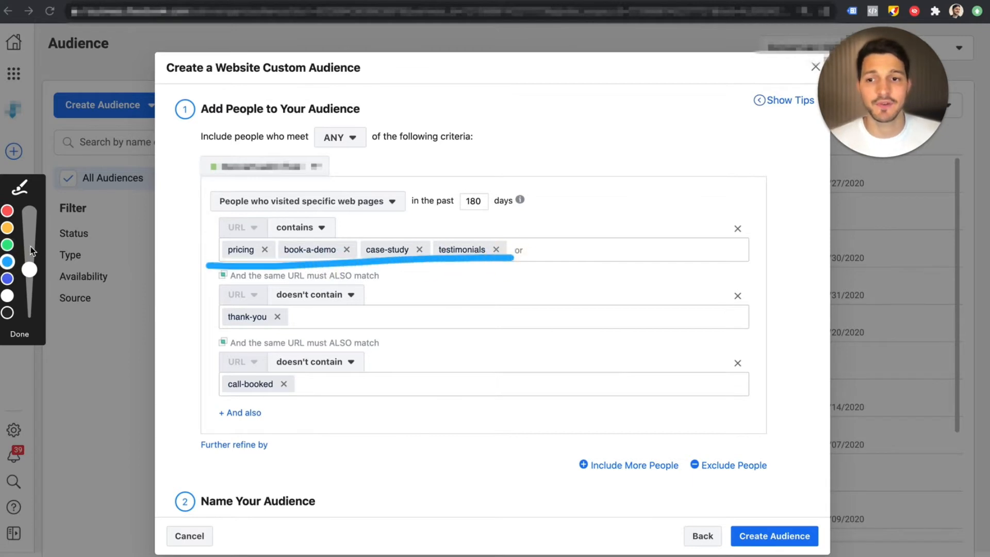
pyautogui.click(8, 211)
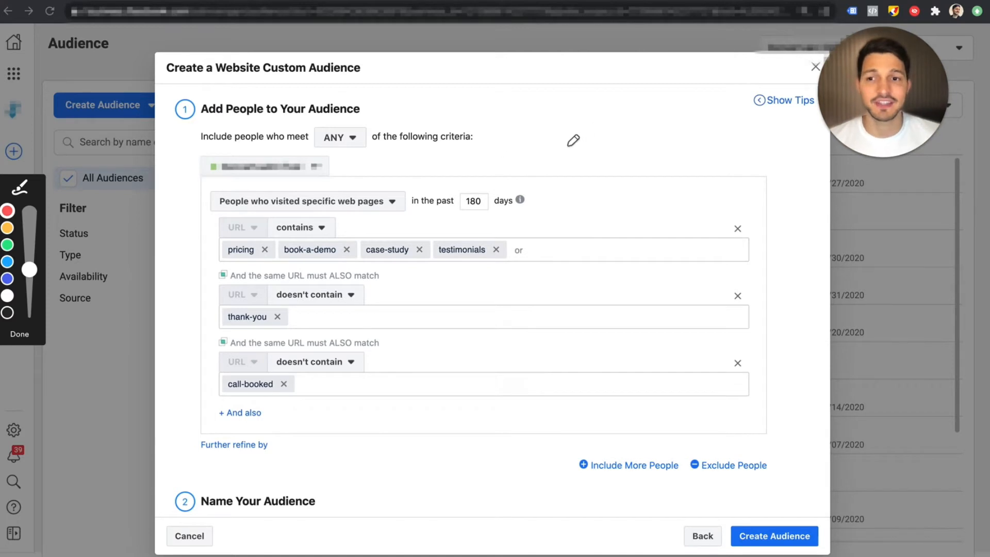
pyautogui.moveTo(563, 146)
pyautogui.mouseDown()
pyautogui.moveTo(691, 144)
pyautogui.moveTo(637, 312)
pyautogui.moveTo(585, 230)
pyautogui.moveTo(626, 306)
pyautogui.mouseUp()
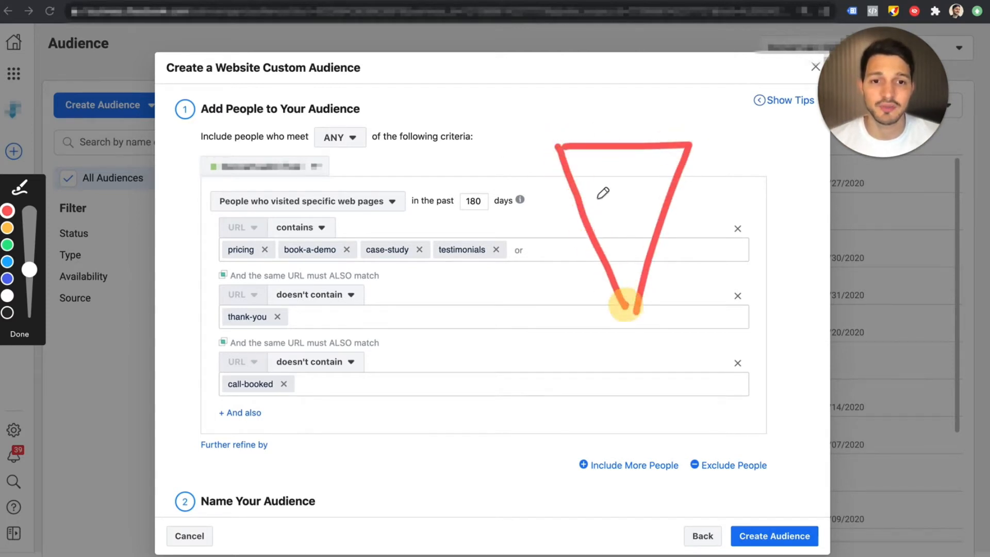
# Divide the red funnel drawing with a line beneath its top tier, shade that tier, and mark the middle section with an arrow.
pyautogui.moveTo(580, 192); pyautogui.dragTo(662, 191)
pyautogui.moveTo(578, 172); pyautogui.dragTo(673, 166)
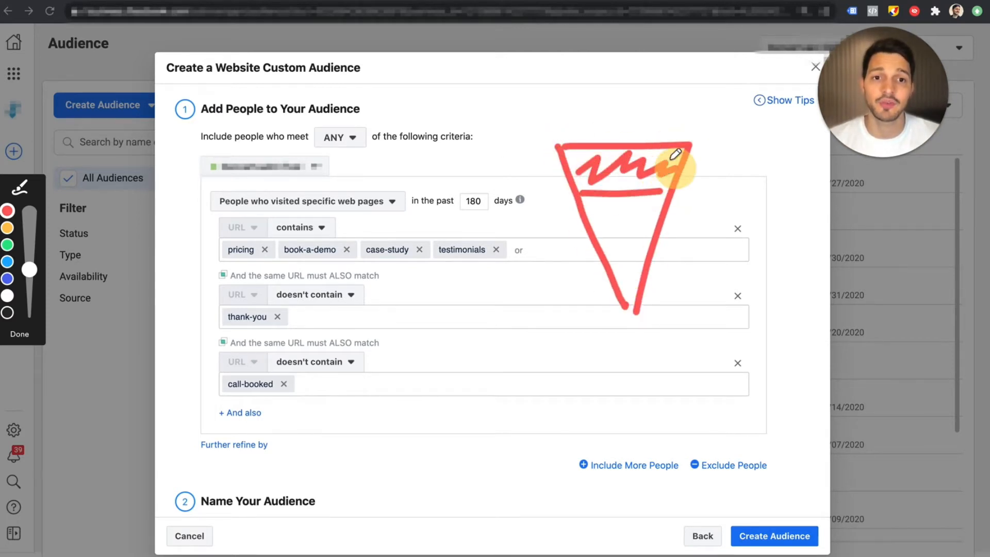
pyautogui.moveTo(737, 190)
pyautogui.mouseDown()
pyautogui.moveTo(654, 226)
pyautogui.moveTo(662, 198)
pyautogui.moveTo(670, 227)
pyautogui.mouseUp()
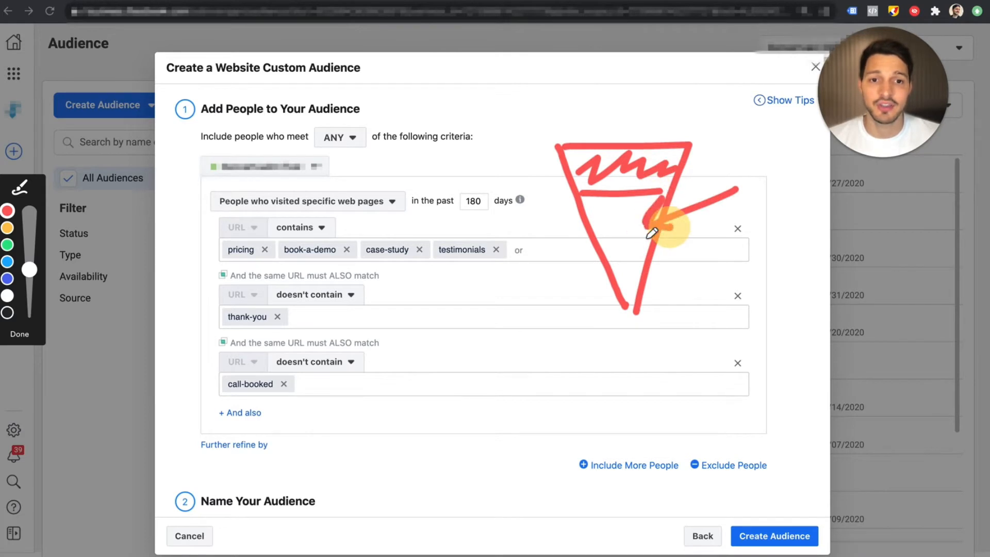
pyautogui.moveTo(602, 256); pyautogui.dragTo(663, 244)
pyautogui.moveTo(555, 244)
pyautogui.mouseDown()
pyautogui.moveTo(626, 284)
pyautogui.moveTo(626, 275)
pyautogui.moveTo(604, 291)
pyautogui.mouseUp()
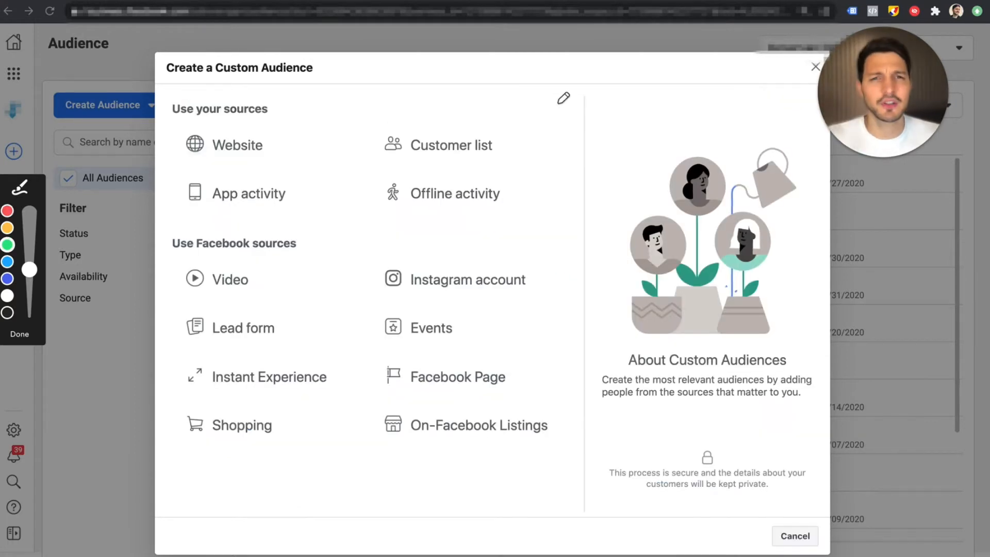
# Write a circled green 3 and draw a green arrow to the Lead form source, then leave drawing mode.
pyautogui.moveTo(557, 103); pyautogui.dragTo(559, 137)
pyautogui.moveTo(595, 95)
pyautogui.mouseDown()
pyautogui.moveTo(526, 109)
pyautogui.moveTo(596, 138)
pyautogui.moveTo(598, 92)
pyautogui.mouseUp()
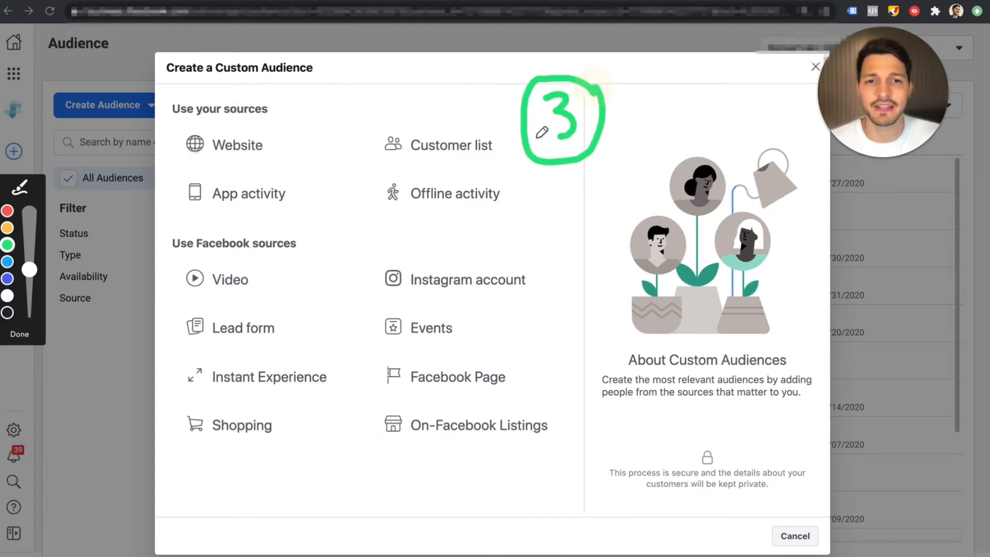
pyautogui.moveTo(513, 195)
pyautogui.mouseDown()
pyautogui.moveTo(327, 325)
pyautogui.moveTo(312, 287)
pyautogui.moveTo(284, 309)
pyautogui.mouseUp()
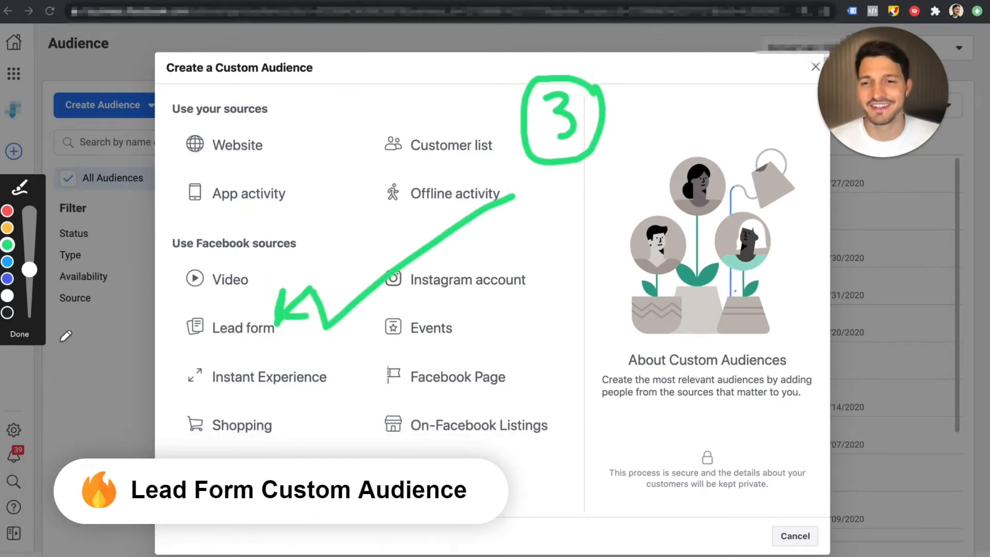
pyautogui.click(19, 334)
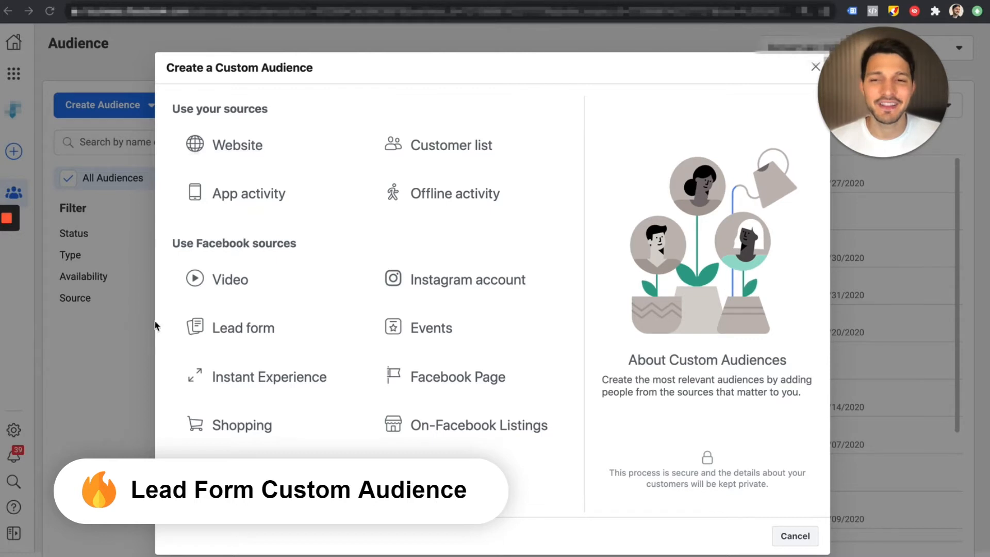
pyautogui.click(325, 323)
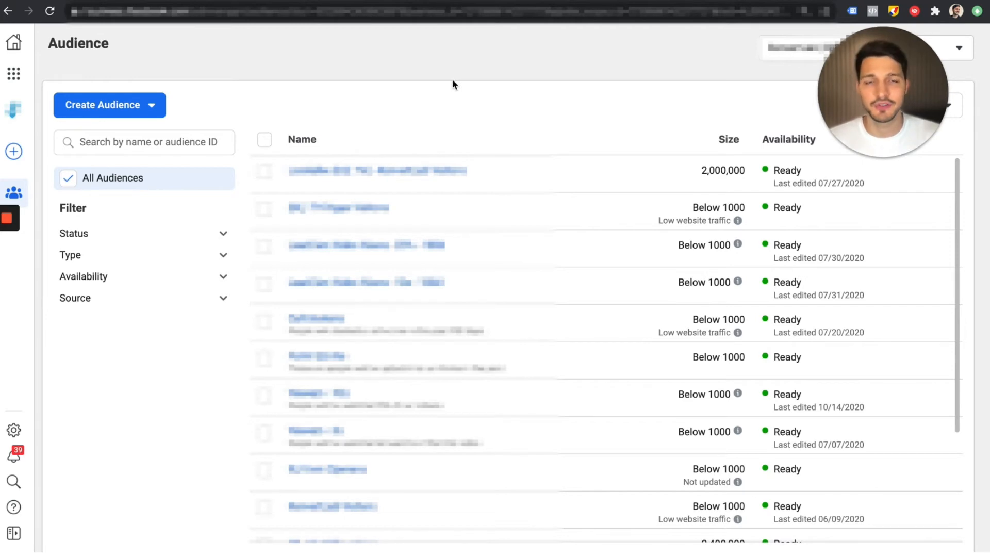
# Start creating a Lookalike Audience from the audience list.
pyautogui.click(438, 82)
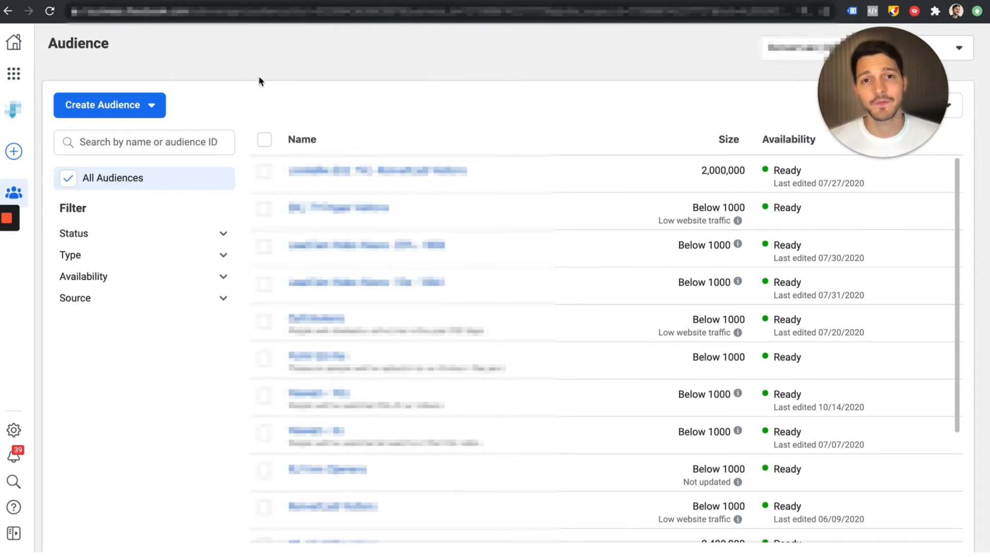
pyautogui.click(147, 107)
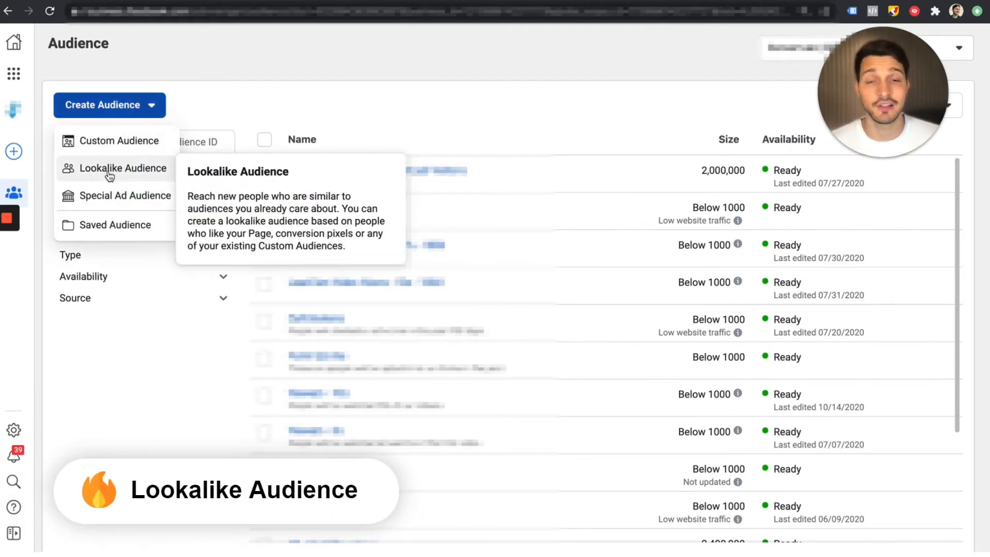
pyautogui.click(109, 176)
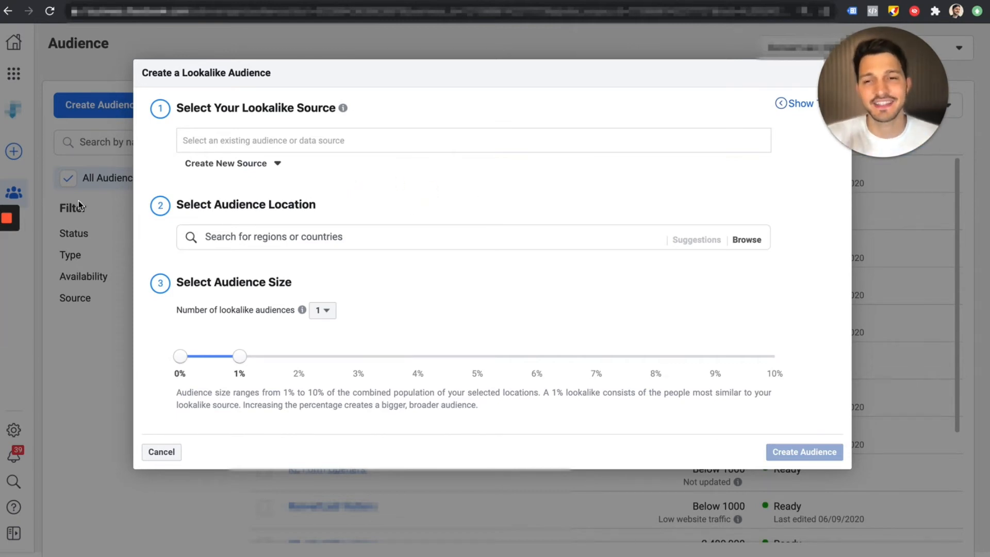
# Draw a circled green number and a green arrow to the lookalike source field, then leave drawing mode.
pyautogui.moveTo(7, 219)
pyautogui.click(10, 324)
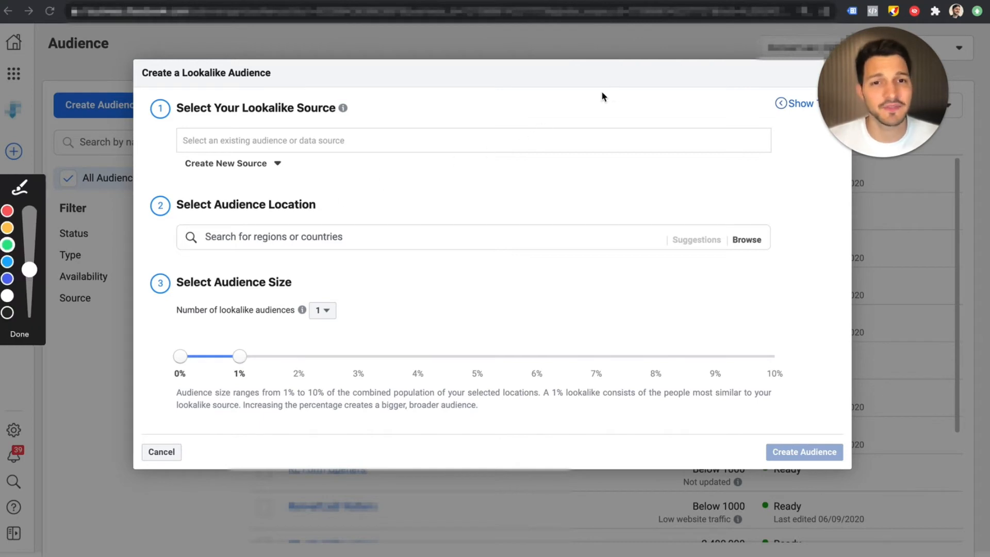
pyautogui.moveTo(586, 78)
pyautogui.mouseDown()
pyautogui.moveTo(586, 90)
pyautogui.moveTo(609, 104)
pyautogui.mouseUp()
pyautogui.moveTo(616, 65)
pyautogui.mouseDown()
pyautogui.moveTo(600, 136)
pyautogui.moveTo(634, 82)
pyautogui.moveTo(582, 55)
pyautogui.mouseUp()
pyautogui.moveTo(540, 103)
pyautogui.mouseDown()
pyautogui.moveTo(384, 137)
pyautogui.moveTo(432, 148)
pyautogui.mouseUp()
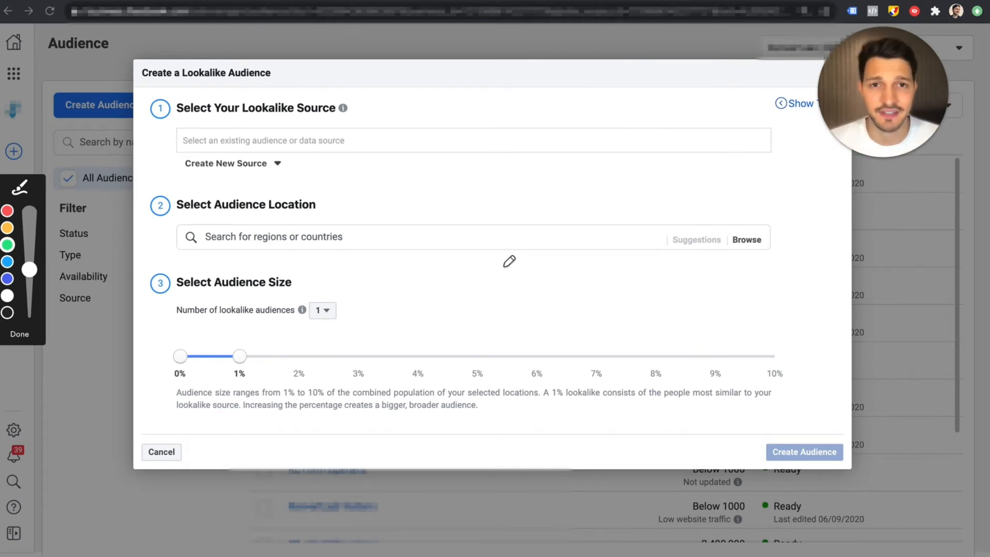
pyautogui.click(19, 333)
# Try widening the lookalike audience size to 8% and return it to 1%.
pyautogui.click(252, 164)
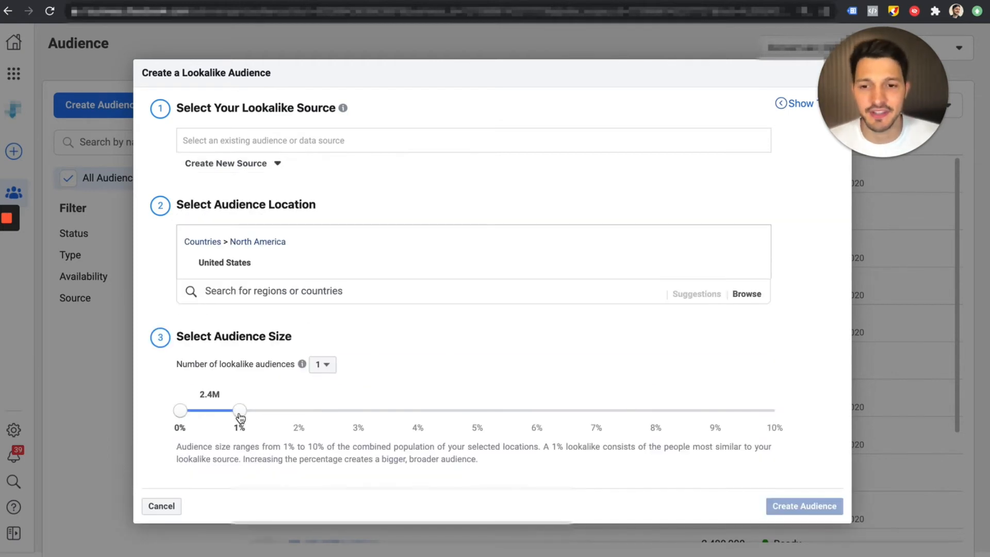
pyautogui.moveTo(239, 411)
pyautogui.mouseDown()
pyautogui.moveTo(597, 412)
pyautogui.moveTo(240, 412)
pyautogui.mouseUp()
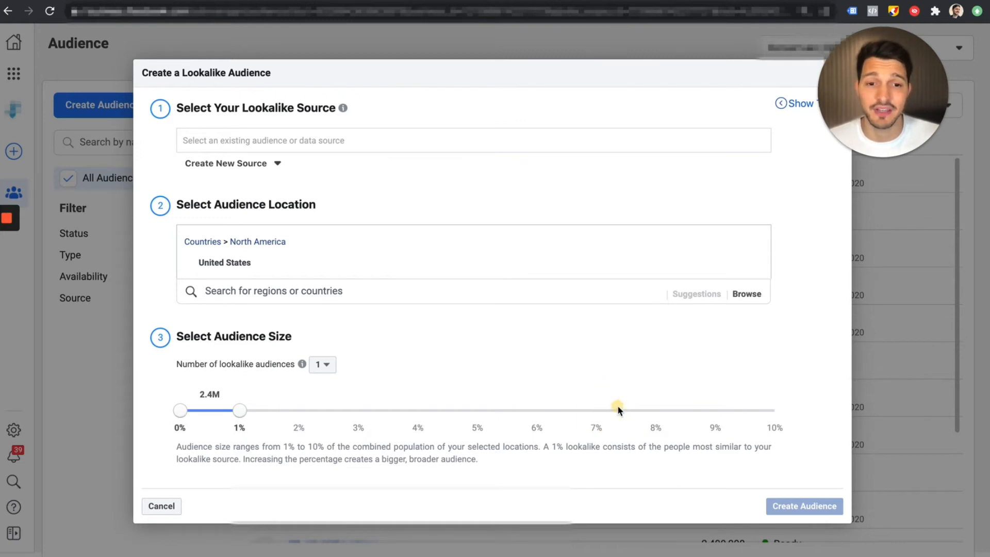
pyautogui.moveTo(245, 411); pyautogui.dragTo(686, 412)
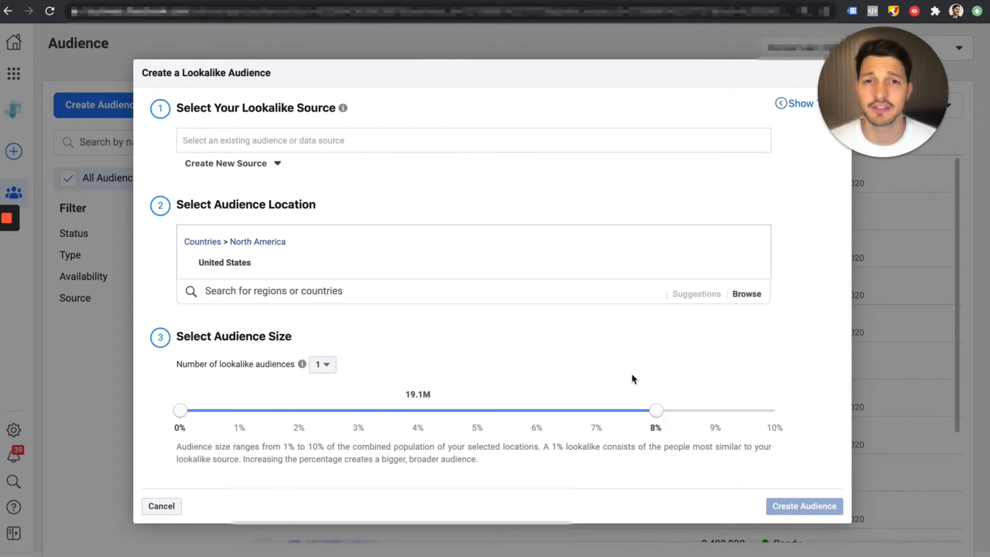
pyautogui.moveTo(648, 416); pyautogui.dragTo(239, 427)
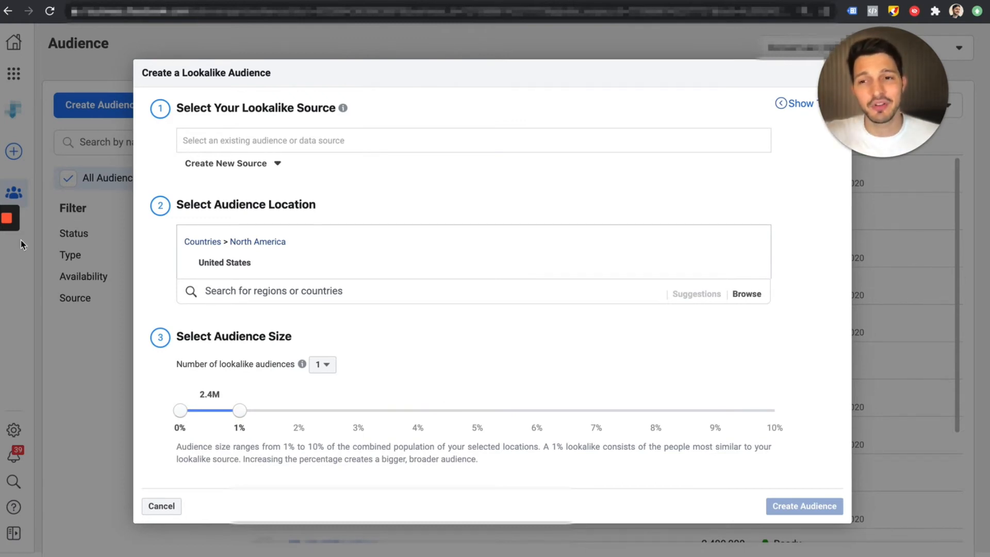
# Write a circled orange 5 over the lookalike form and draw an orange arrow to the source field.
pyautogui.click(9, 297)
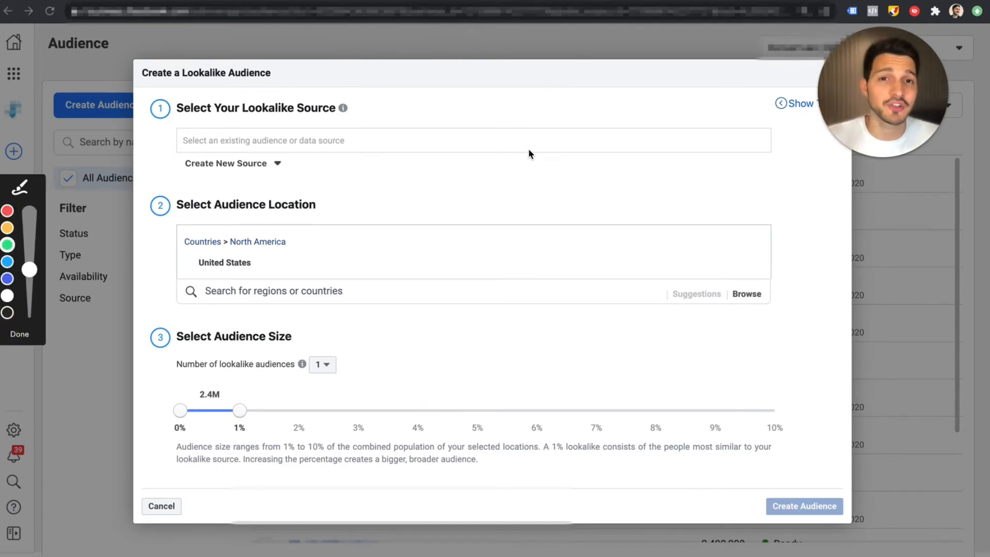
pyautogui.click(20, 334)
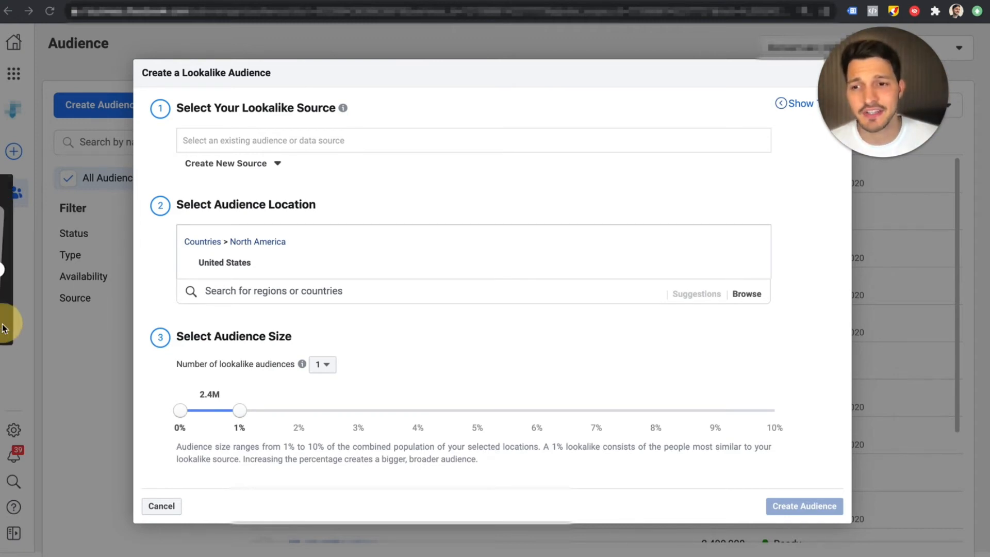
pyautogui.click(9, 297)
pyautogui.click(8, 228)
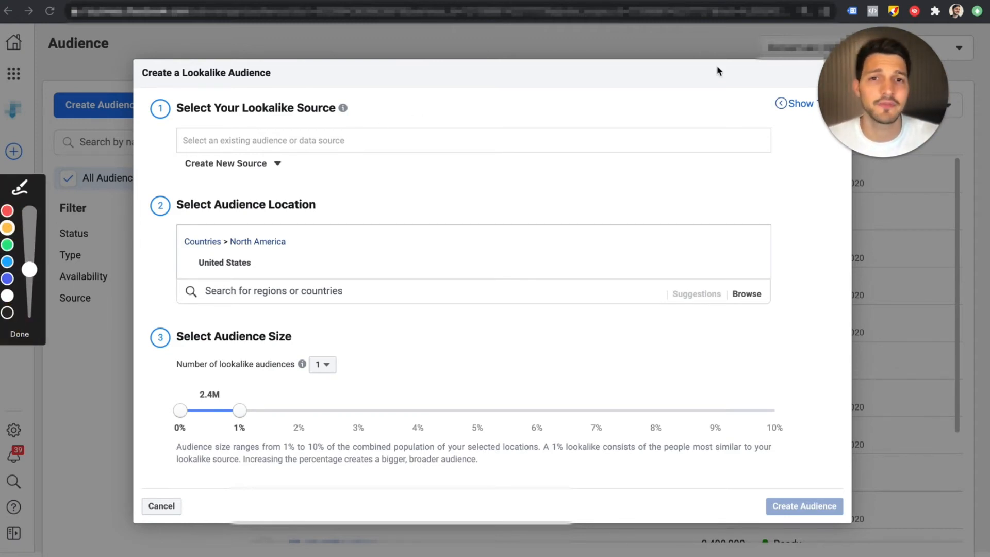
pyautogui.moveTo(647, 77)
pyautogui.mouseDown()
pyautogui.moveTo(583, 79)
pyautogui.moveTo(579, 146)
pyautogui.mouseUp()
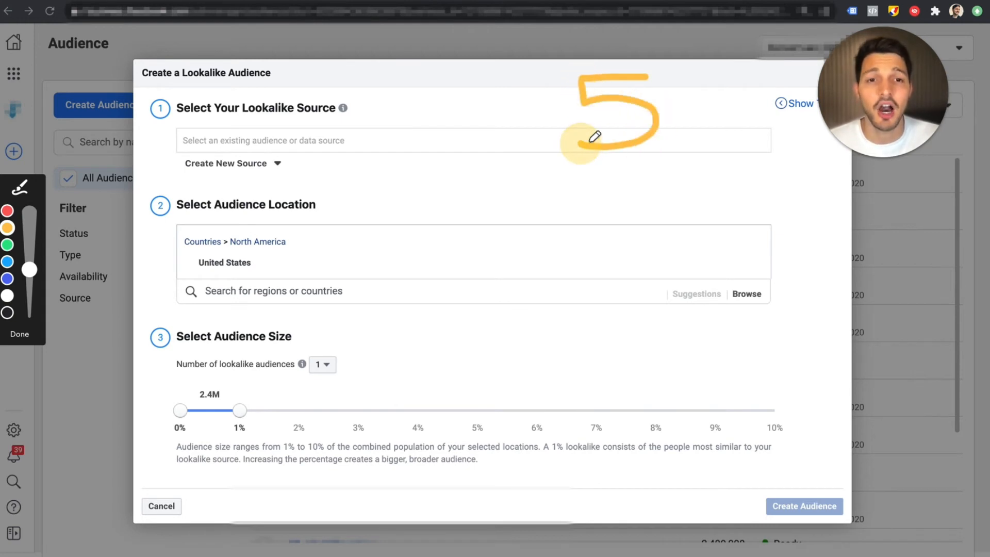
pyautogui.moveTo(691, 87)
pyautogui.mouseDown()
pyautogui.moveTo(666, 54)
pyautogui.moveTo(535, 99)
pyautogui.moveTo(651, 149)
pyautogui.moveTo(691, 90)
pyautogui.mouseUp()
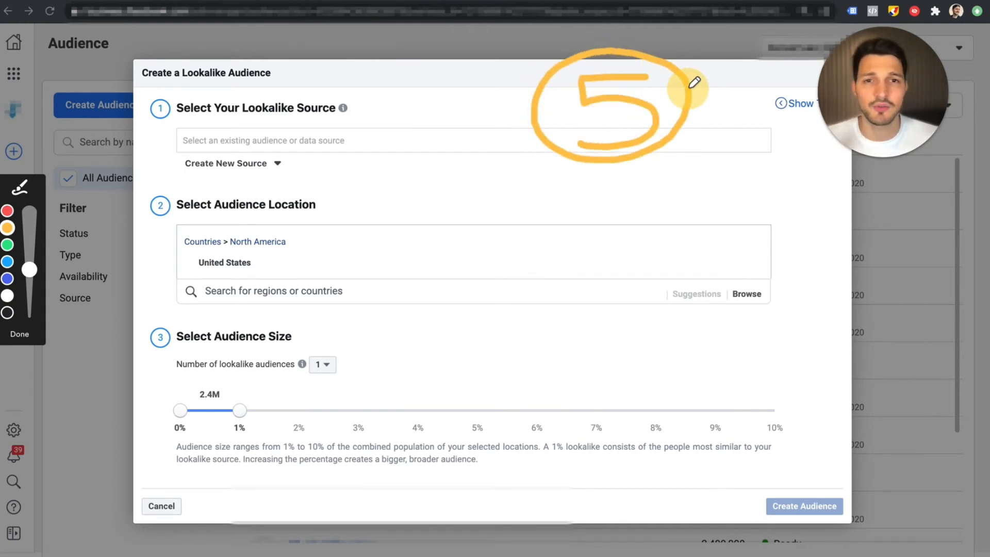
pyautogui.moveTo(473, 89)
pyautogui.mouseDown()
pyautogui.moveTo(338, 143)
pyautogui.moveTo(358, 136)
pyautogui.moveTo(363, 149)
pyautogui.mouseUp()
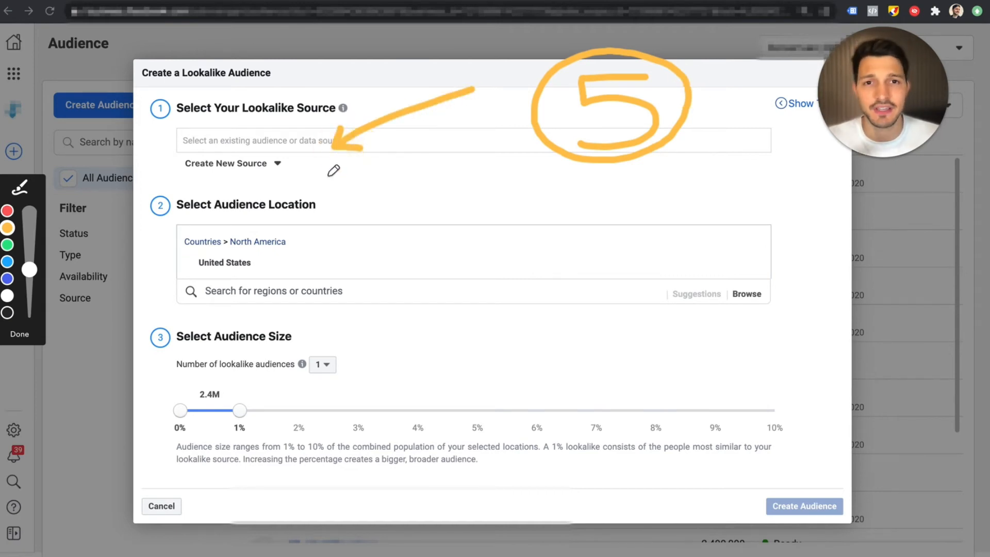
pyautogui.doubleClick(344, 177)
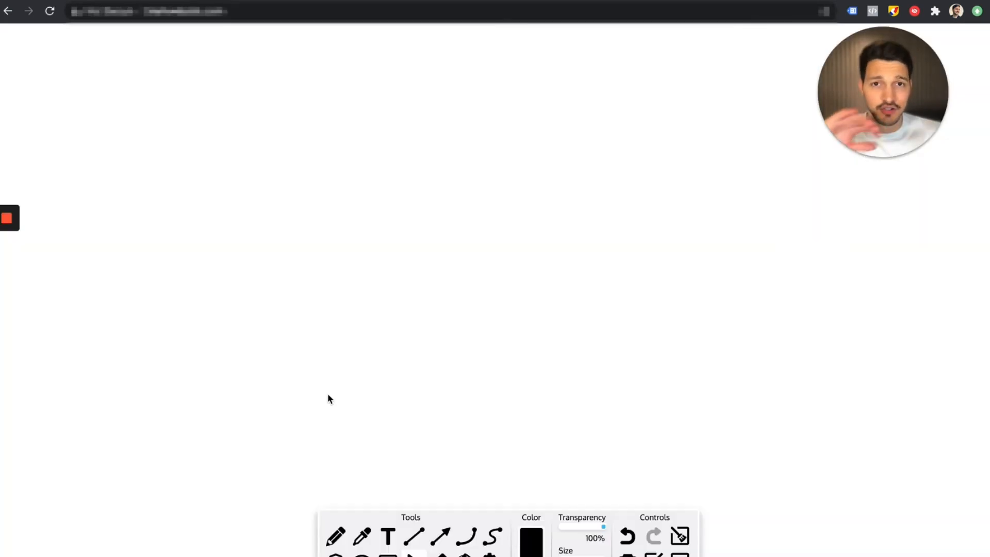
# Sketch a black inverted triangle funnel on the blank whiteboard and split it into three tiers with two horizontal lines.
pyautogui.click(352, 532)
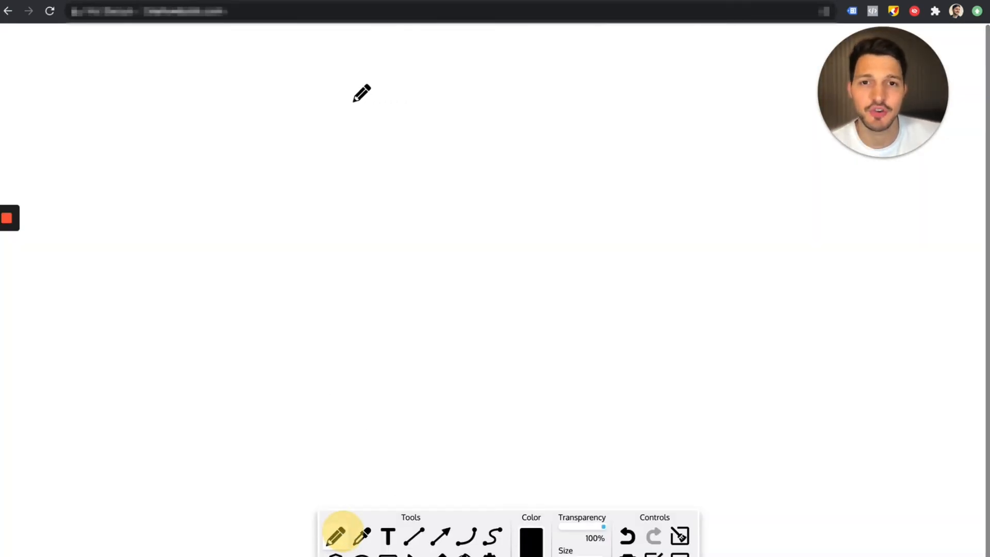
pyautogui.moveTo(324, 110); pyautogui.dragTo(686, 90)
pyautogui.click(330, 109)
pyautogui.moveTo(332, 117); pyautogui.dragTo(552, 407)
pyautogui.moveTo(689, 85)
pyautogui.mouseDown()
pyautogui.moveTo(649, 232)
pyautogui.moveTo(571, 428)
pyautogui.moveTo(544, 393)
pyautogui.mouseUp()
pyautogui.moveTo(387, 194); pyautogui.dragTo(641, 177)
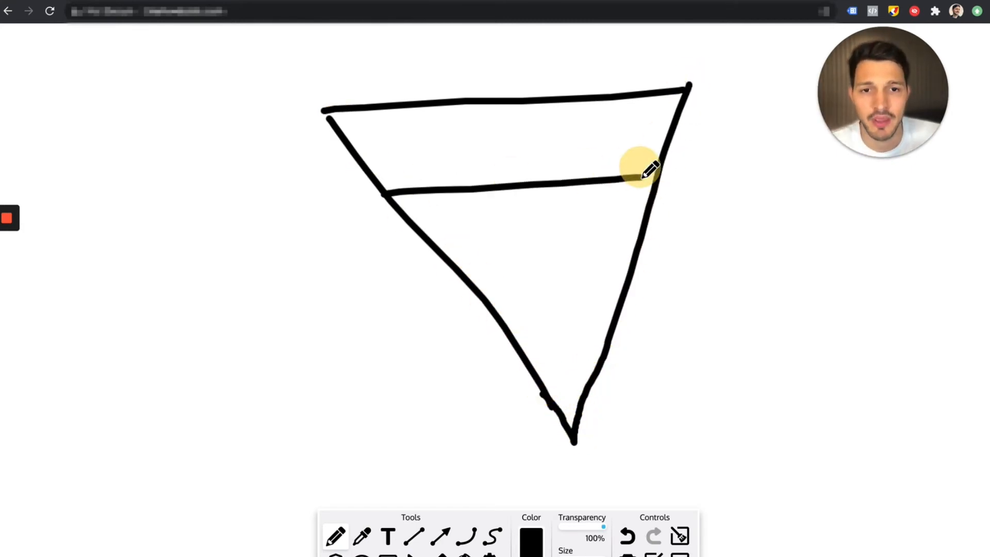
pyautogui.moveTo(463, 281); pyautogui.dragTo(623, 281)
# Label the funnel tiers A, C and C from widest to narrowest and draw a black arrow into the A tier.
pyautogui.moveTo(471, 161)
pyautogui.mouseDown()
pyautogui.moveTo(490, 119)
pyautogui.moveTo(516, 150)
pyautogui.moveTo(496, 135)
pyautogui.mouseUp()
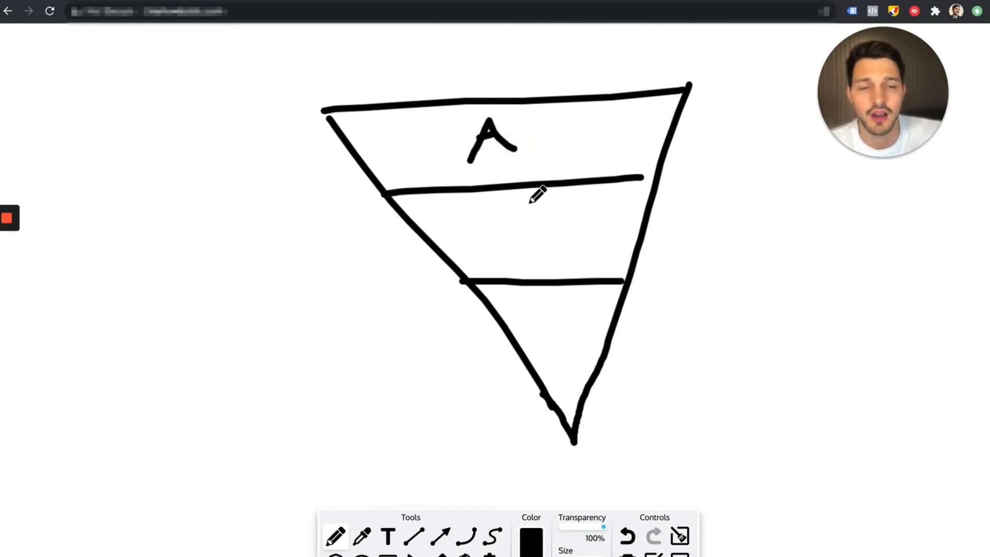
pyautogui.moveTo(551, 208); pyautogui.dragTo(551, 253)
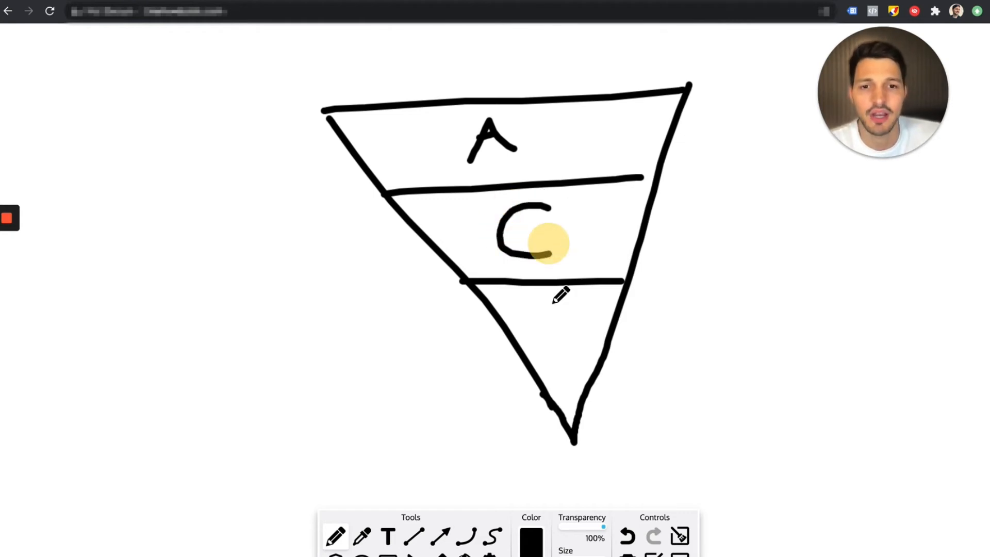
pyautogui.moveTo(562, 319); pyautogui.dragTo(593, 357)
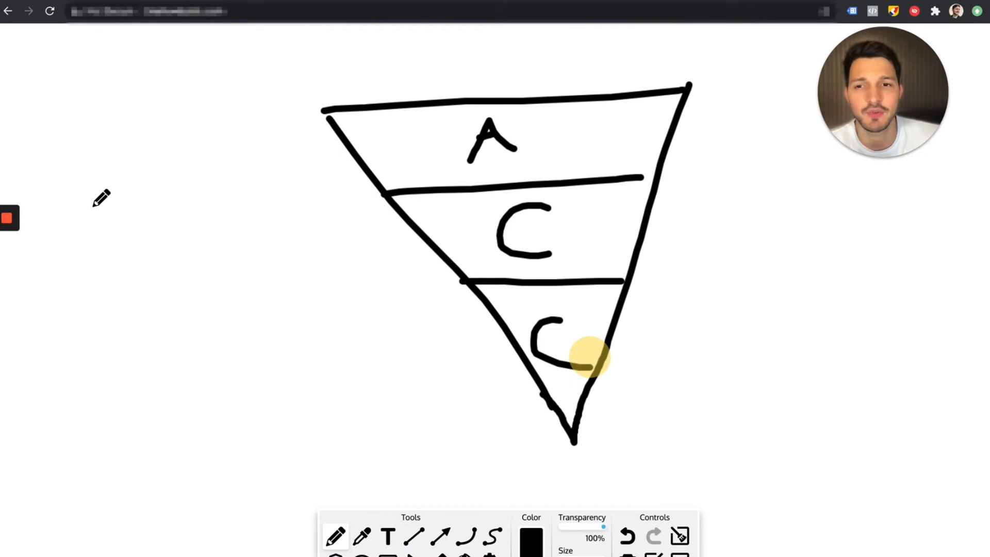
pyautogui.moveTo(89, 205); pyautogui.dragTo(361, 166)
pyautogui.moveTo(302, 160)
pyautogui.mouseDown()
pyautogui.moveTo(361, 166)
pyautogui.moveTo(334, 201)
pyautogui.mouseUp()
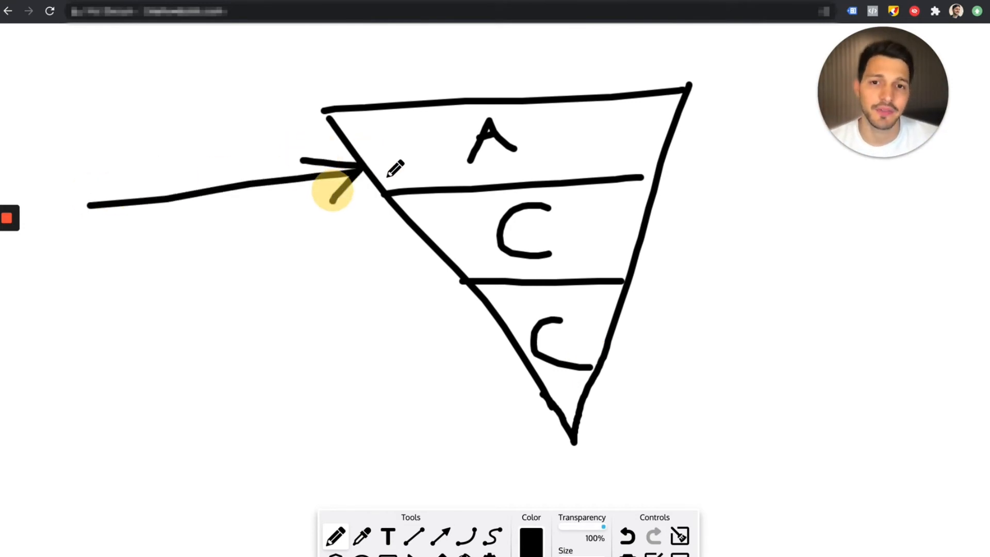
# Change the pencil colour to dark blue.
pyautogui.click(531, 541)
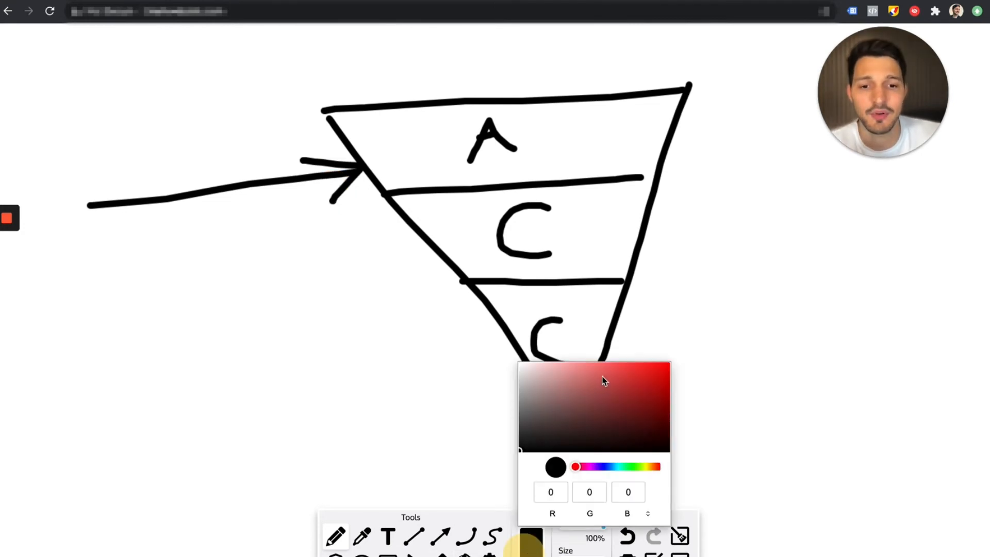
pyautogui.moveTo(672, 417); pyautogui.dragTo(686, 411)
pyautogui.moveTo(622, 468); pyautogui.dragTo(605, 467)
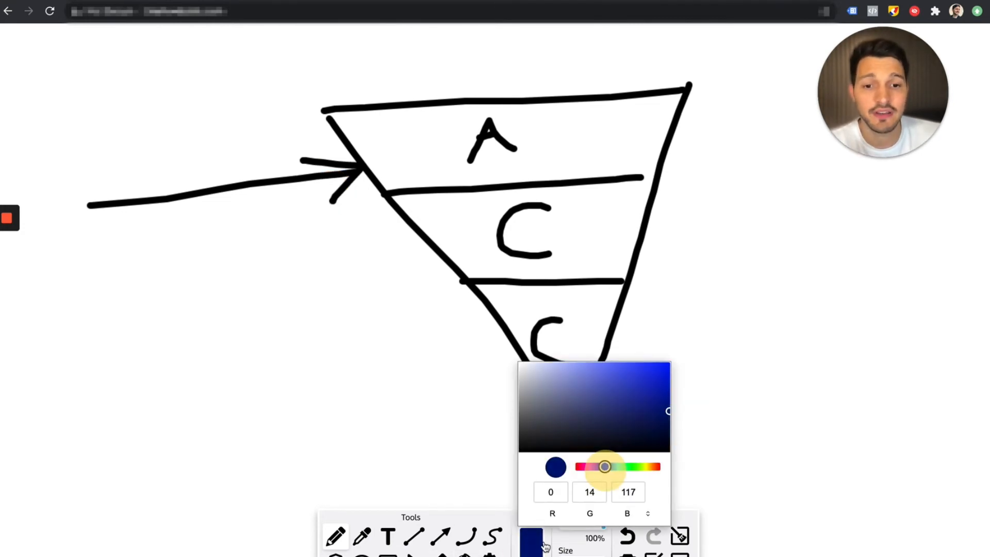
pyautogui.moveTo(632, 407); pyautogui.dragTo(667, 392)
pyautogui.click(336, 537)
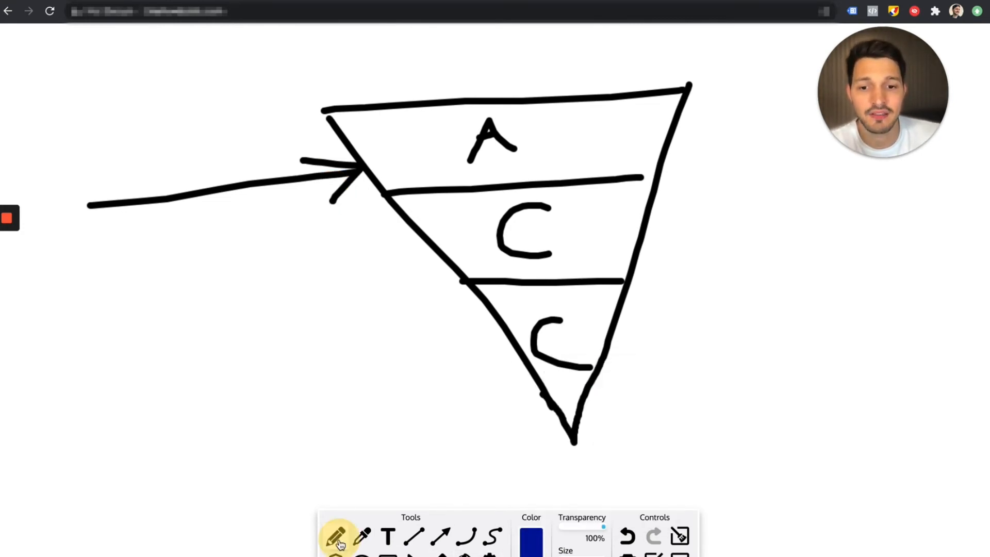
# Shade the funnel's A tier with dark blue zigzags on both sides of the letter.
pyautogui.moveTo(367, 129)
pyautogui.mouseDown()
pyautogui.moveTo(435, 128)
pyautogui.moveTo(467, 142)
pyautogui.moveTo(559, 106)
pyautogui.moveTo(618, 111)
pyautogui.moveTo(656, 129)
pyautogui.mouseUp()
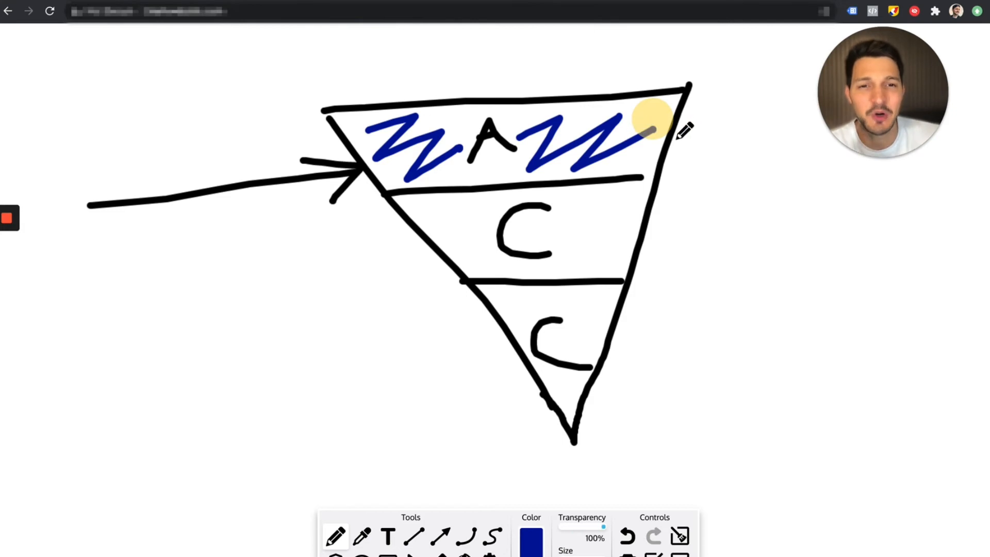
pyautogui.moveTo(627, 109)
pyautogui.mouseDown()
pyautogui.moveTo(567, 163)
pyautogui.moveTo(572, 132)
pyautogui.mouseUp()
pyautogui.moveTo(433, 135)
pyautogui.mouseDown()
pyautogui.moveTo(415, 124)
pyautogui.moveTo(393, 137)
pyautogui.moveTo(397, 128)
pyautogui.mouseUp()
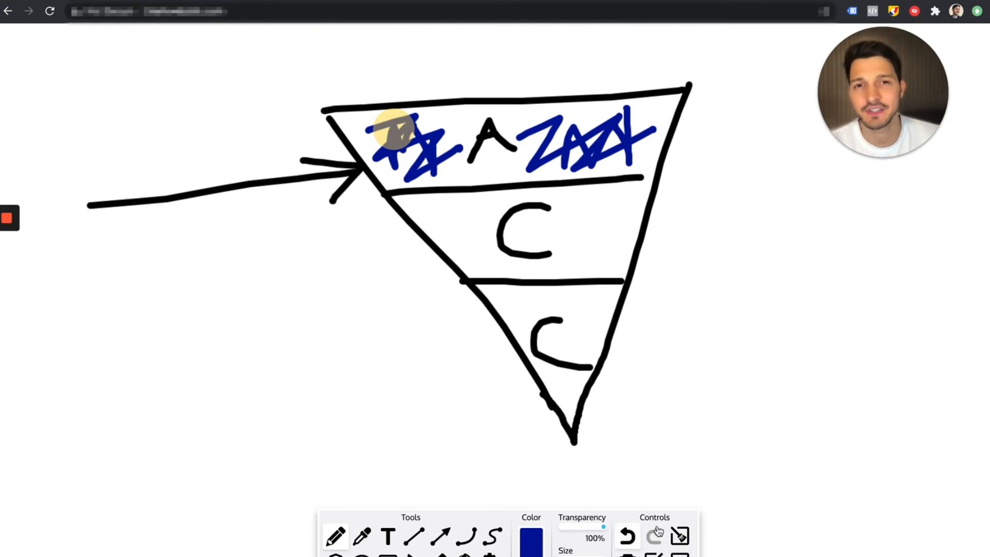
# Undo the blue strokes drawn in the funnel's A tier.
pyautogui.click(630, 537)
pyautogui.click(630, 537)
pyautogui.click(638, 537)
pyautogui.click(638, 538)
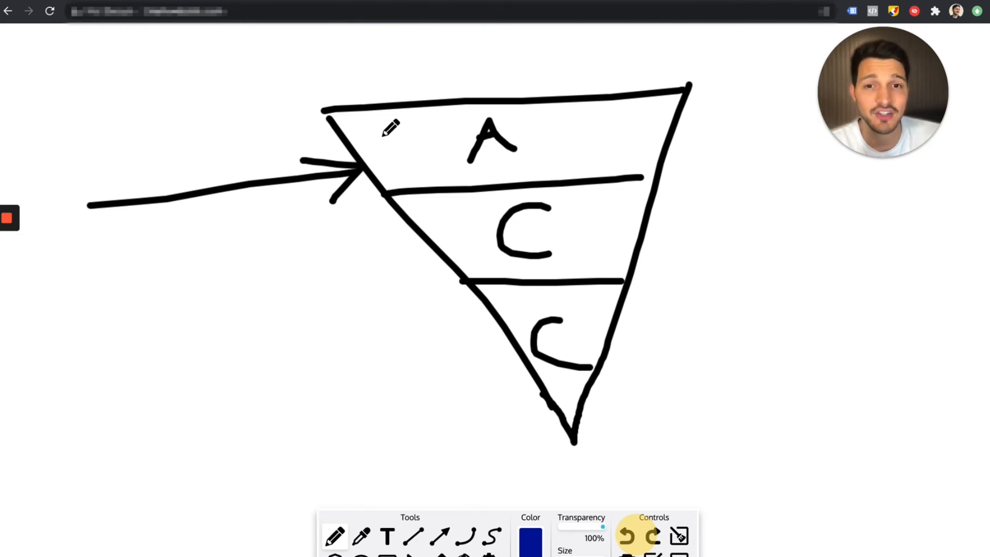
# Draw two short dark blue arrows inside the funnel's A tier, one from each side pointing towards the letter.
pyautogui.moveTo(360, 135)
pyautogui.mouseDown()
pyautogui.moveTo(420, 126)
pyautogui.moveTo(405, 146)
pyautogui.mouseUp()
pyautogui.moveTo(623, 107)
pyautogui.mouseDown()
pyautogui.moveTo(561, 135)
pyautogui.moveTo(582, 138)
pyautogui.mouseUp()
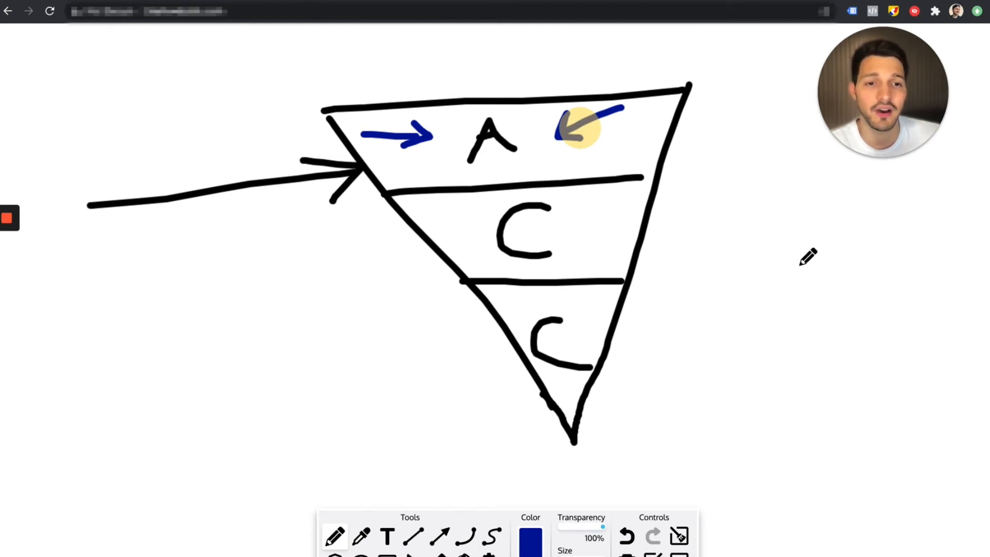
# Draw a dark blue circle filled with small rings beside the funnel, with an arrow from it into the middle C tier.
pyautogui.moveTo(806, 222); pyautogui.dragTo(807, 222)
pyautogui.moveTo(816, 237)
pyautogui.mouseDown()
pyautogui.moveTo(834, 229)
pyautogui.moveTo(820, 211)
pyautogui.moveTo(799, 254)
pyautogui.moveTo(811, 265)
pyautogui.moveTo(836, 258)
pyautogui.moveTo(824, 278)
pyautogui.mouseUp()
pyautogui.moveTo(853, 235)
pyautogui.mouseDown()
pyautogui.moveTo(761, 261)
pyautogui.moveTo(832, 212)
pyautogui.mouseUp()
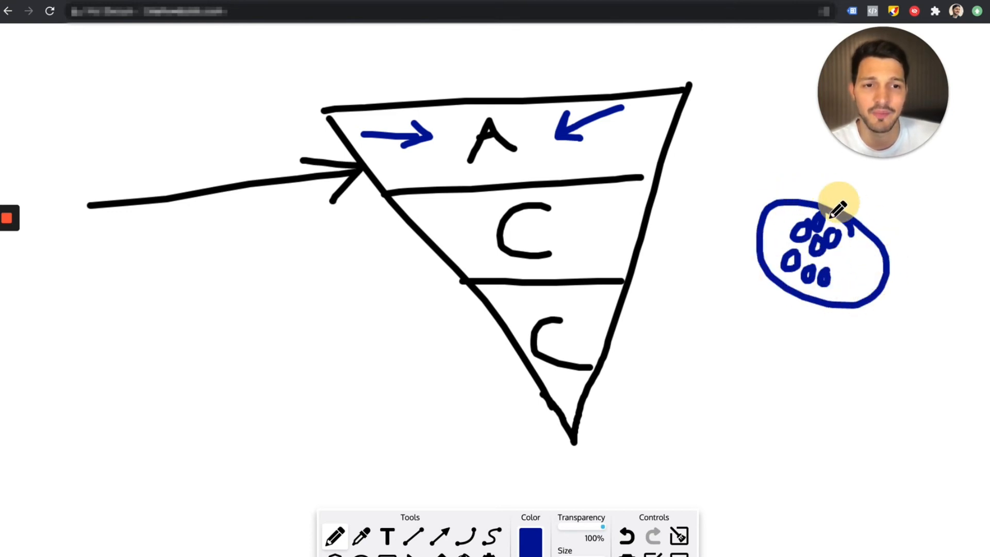
pyautogui.moveTo(770, 230)
pyautogui.mouseDown()
pyautogui.moveTo(608, 226)
pyautogui.moveTo(616, 217)
pyautogui.moveTo(657, 246)
pyautogui.mouseUp()
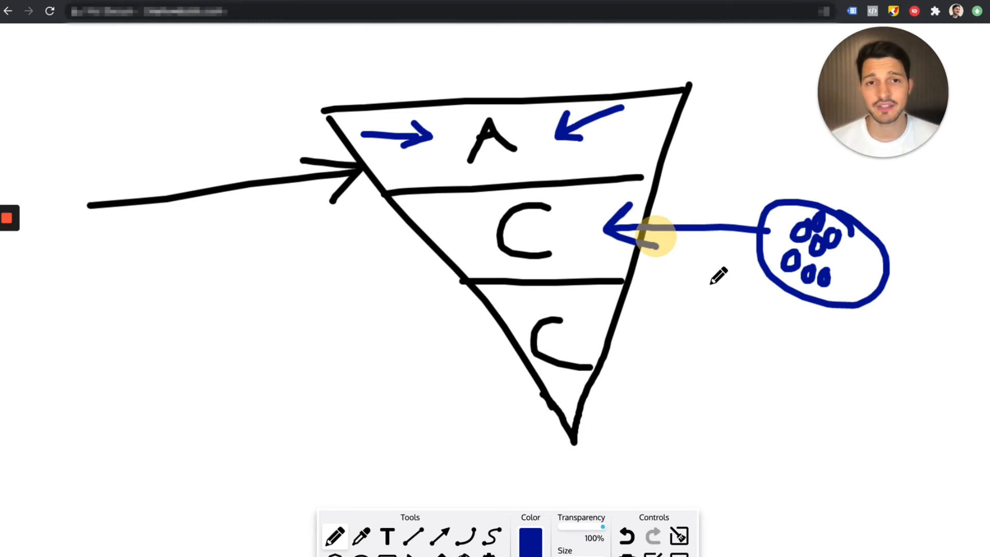
# Draw a smaller blue circle of rings with an arrow into the lowest C tier, plus two separate blue arrows left of the funnel.
pyautogui.moveTo(341, 292); pyautogui.dragTo(301, 313)
pyautogui.moveTo(338, 274)
pyautogui.mouseDown()
pyautogui.moveTo(294, 273)
pyautogui.moveTo(327, 284)
pyautogui.mouseUp()
pyautogui.moveTo(332, 338)
pyautogui.mouseDown()
pyautogui.moveTo(444, 361)
pyautogui.moveTo(515, 350)
pyautogui.moveTo(526, 332)
pyautogui.moveTo(508, 342)
pyautogui.mouseUp()
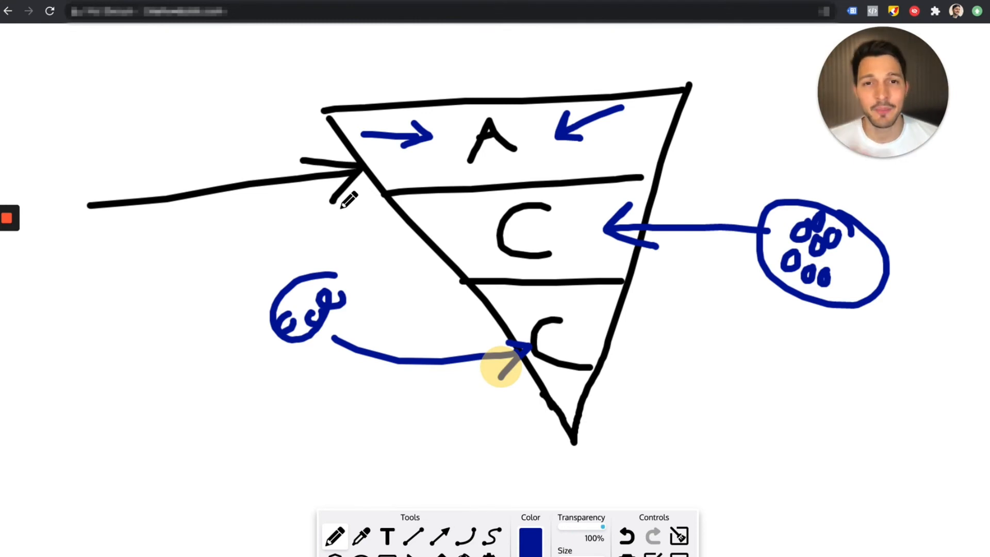
pyautogui.moveTo(146, 107)
pyautogui.mouseDown()
pyautogui.moveTo(186, 105)
pyautogui.moveTo(183, 120)
pyautogui.mouseUp()
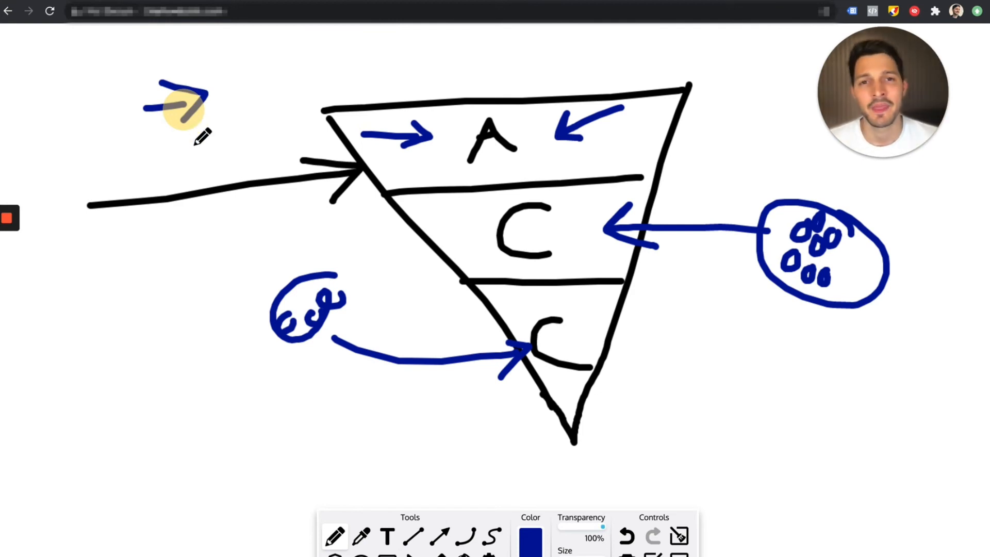
pyautogui.moveTo(149, 269)
pyautogui.mouseDown()
pyautogui.moveTo(192, 410)
pyautogui.moveTo(203, 404)
pyautogui.moveTo(204, 384)
pyautogui.mouseUp()
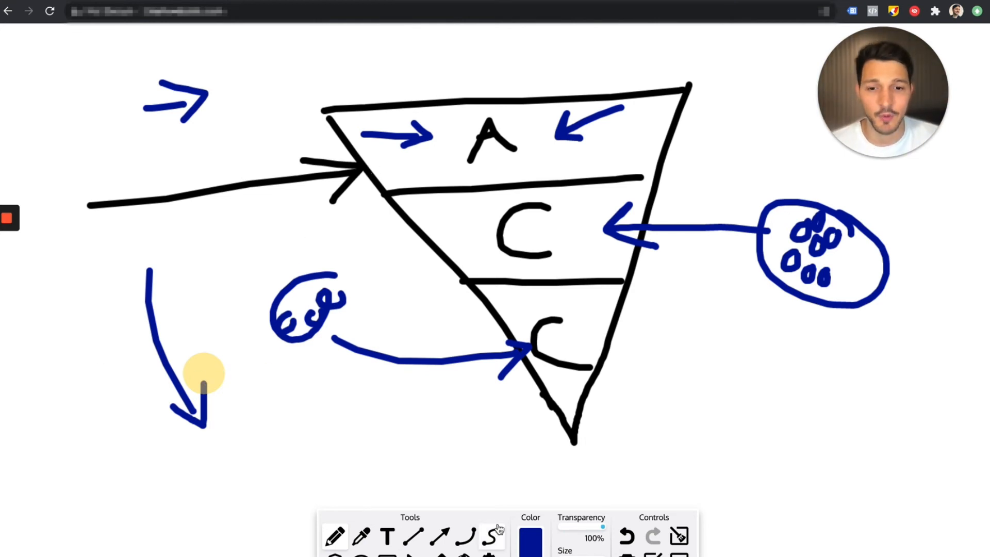
# Undo the blue arrows and circles drawn around the outside of the funnel, keeping the arrows in the A tier.
pyautogui.click(627, 537)
pyautogui.click(627, 538)
pyautogui.click(627, 538)
pyautogui.click(628, 538)
pyautogui.click(628, 537)
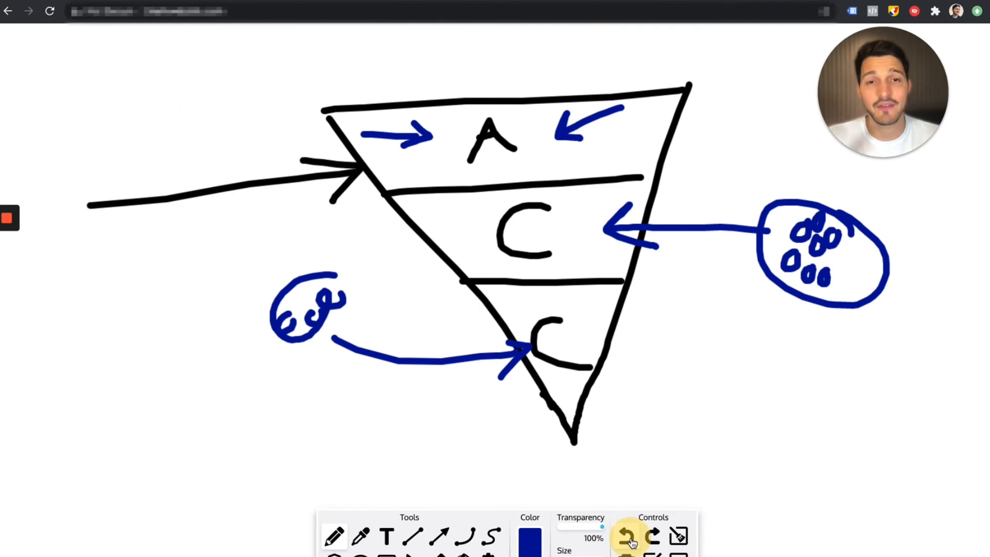
pyautogui.click(629, 538)
pyautogui.click(629, 538)
pyautogui.click(630, 539)
pyautogui.click(630, 539)
pyautogui.click(631, 538)
pyautogui.click(630, 539)
pyautogui.click(630, 538)
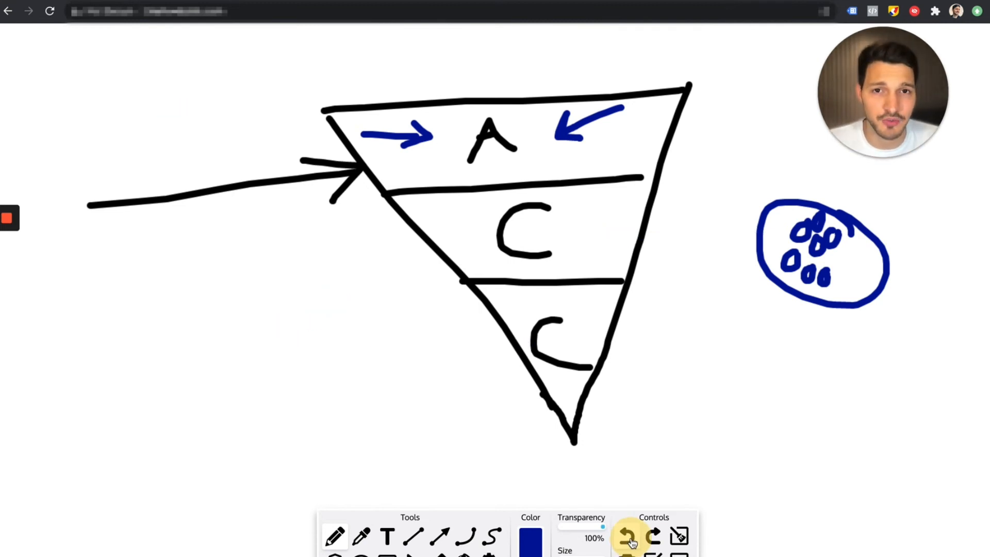
pyautogui.click(630, 539)
pyautogui.click(630, 539)
pyautogui.click(630, 539)
pyautogui.click(630, 538)
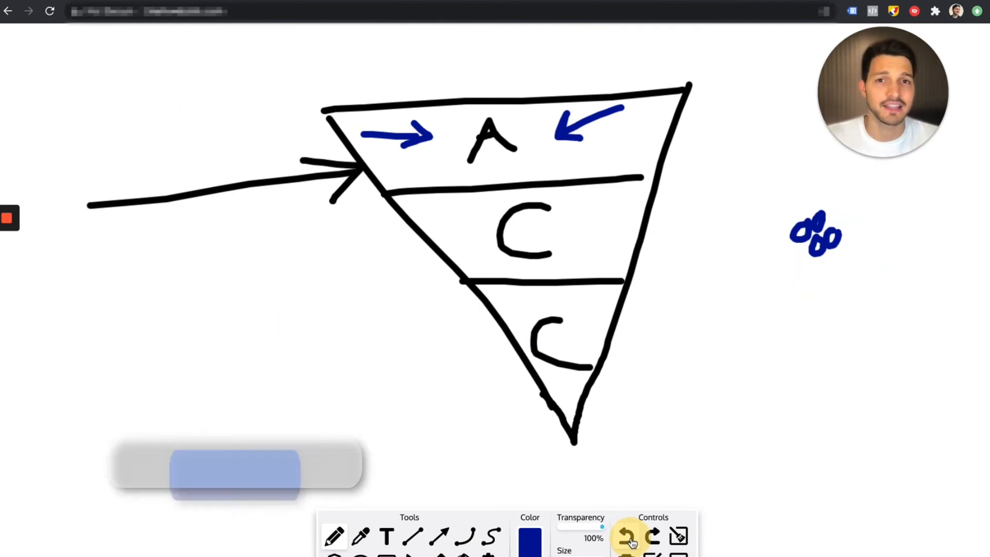
# Dismiss the funnel sketch and create a new campaign with the Traffic objective in Facebook Ads Manager.
pyautogui.click(678, 536)
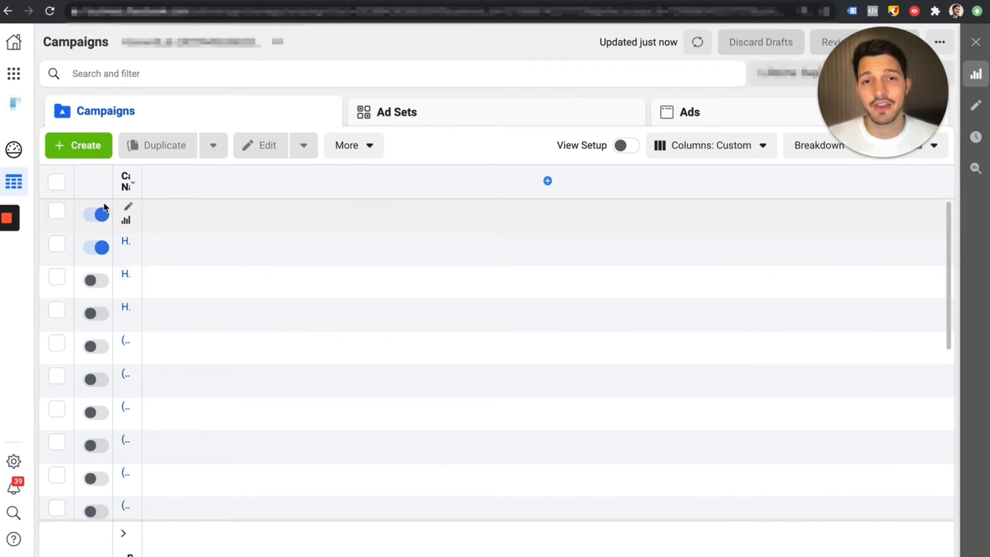
pyautogui.click(79, 147)
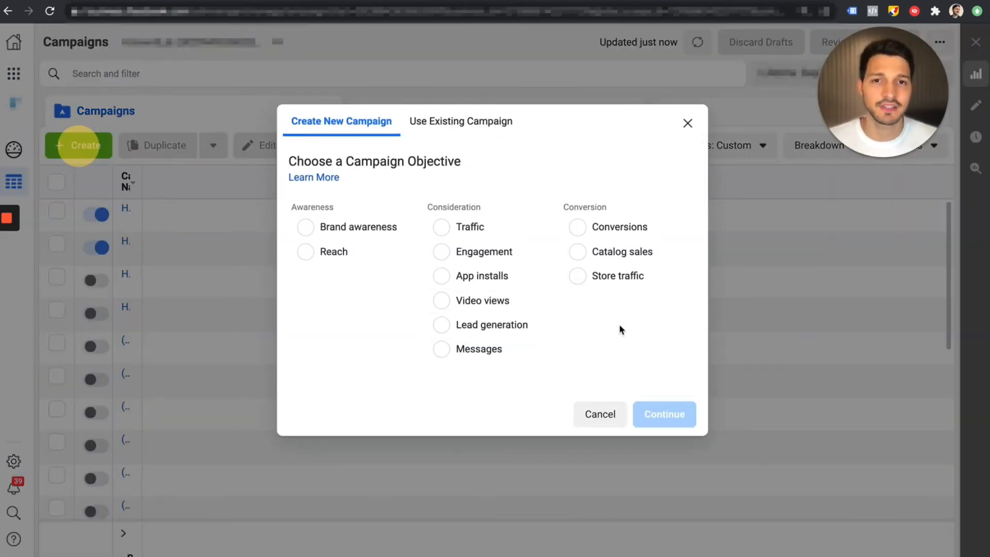
pyautogui.click(624, 339)
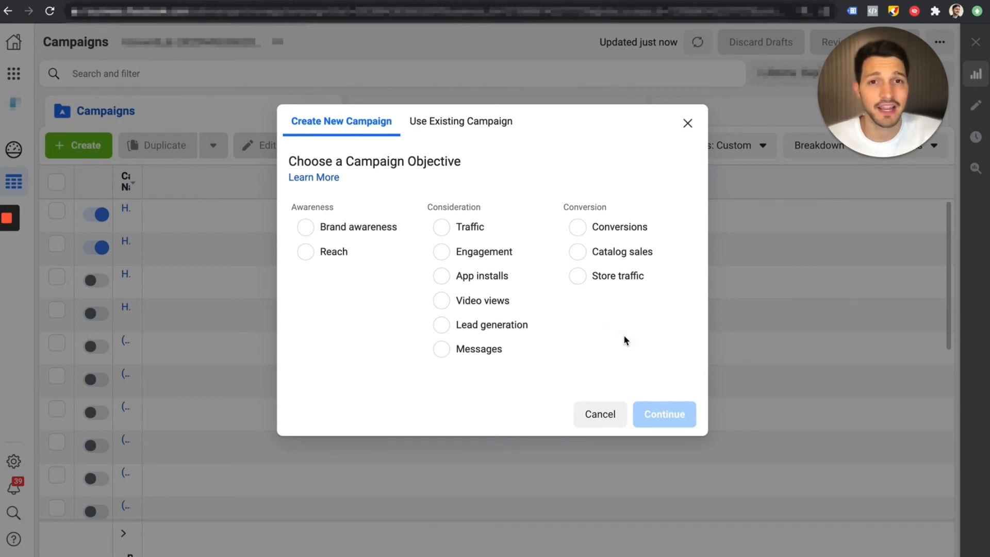
pyautogui.click(444, 229)
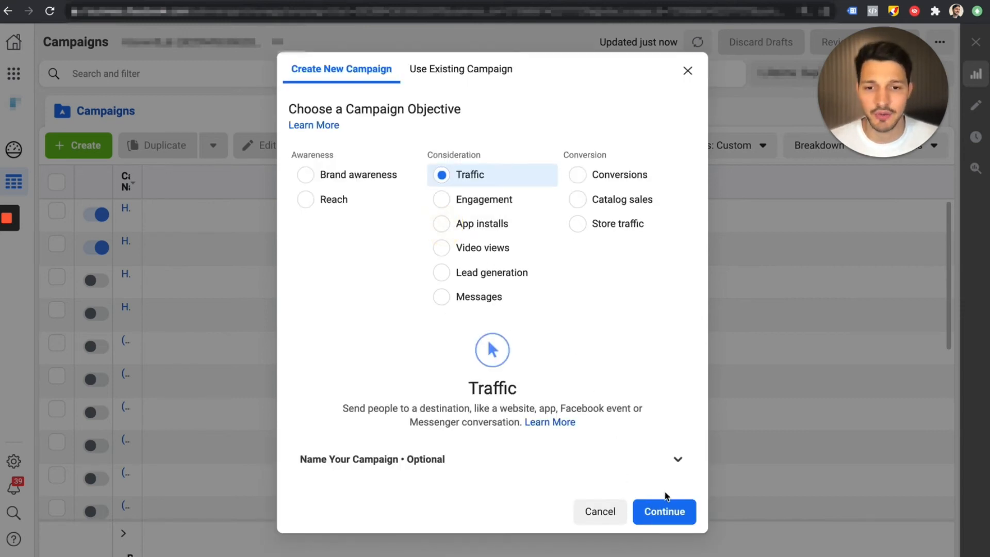
pyautogui.click(654, 510)
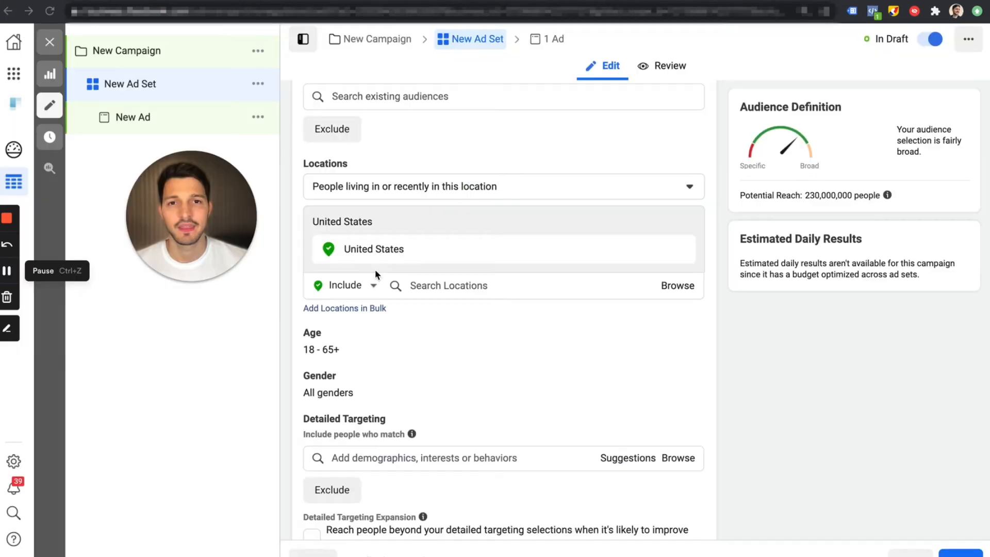
# Add the behavior Business page admins to the new ad set's detailed targeting.
pyautogui.scroll(-2, 375, 269)
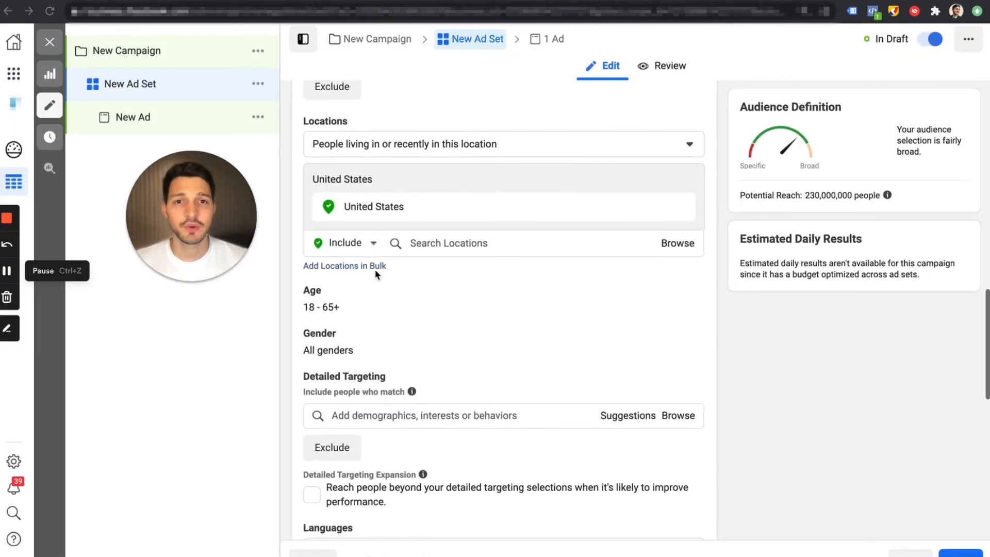
pyautogui.scroll(-5, 375, 269)
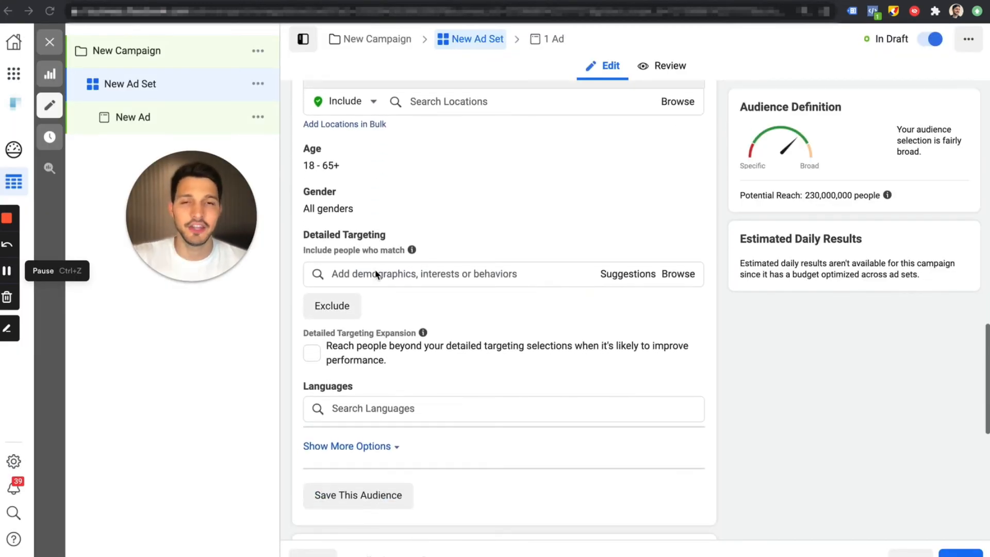
pyautogui.scroll(4, 431, 330)
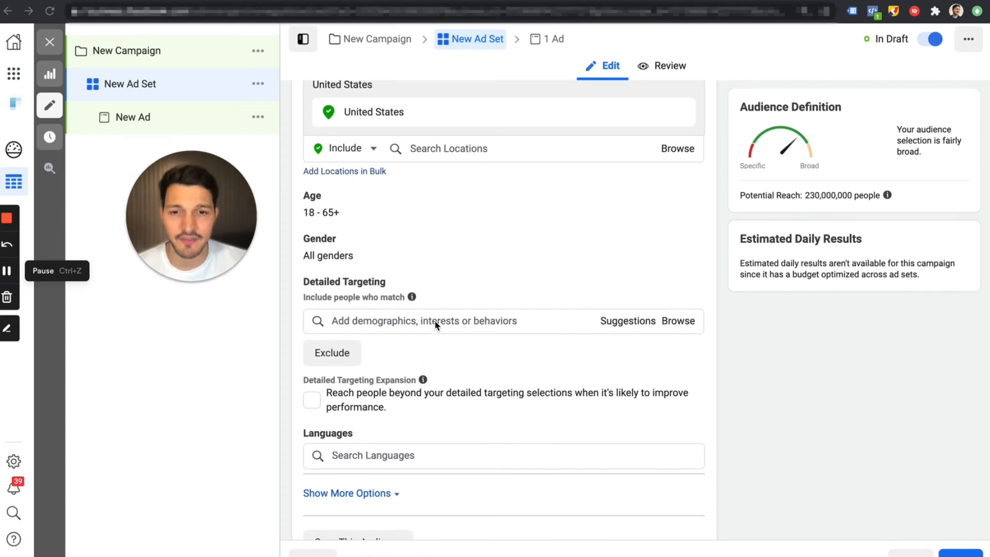
pyautogui.click(434, 321)
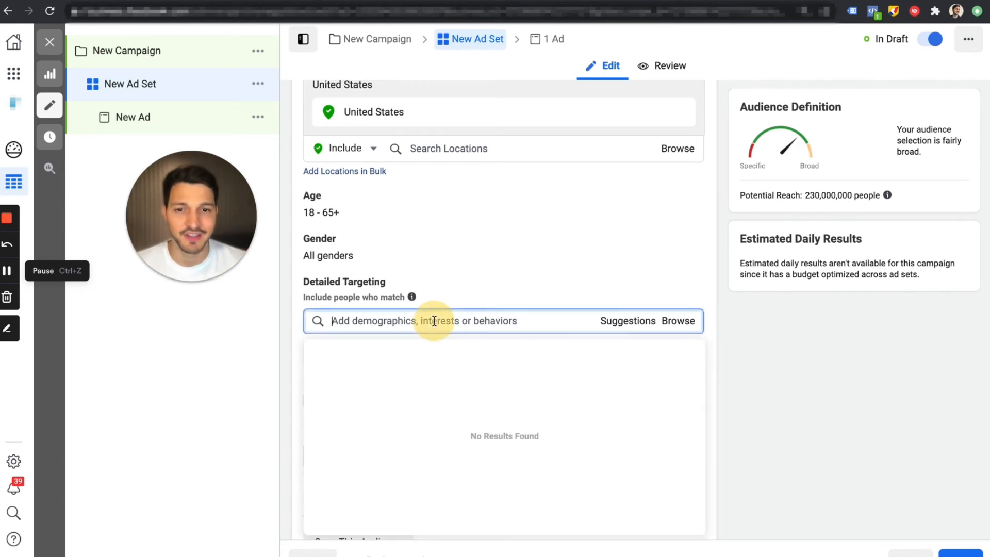
pyautogui.write('business page admin')
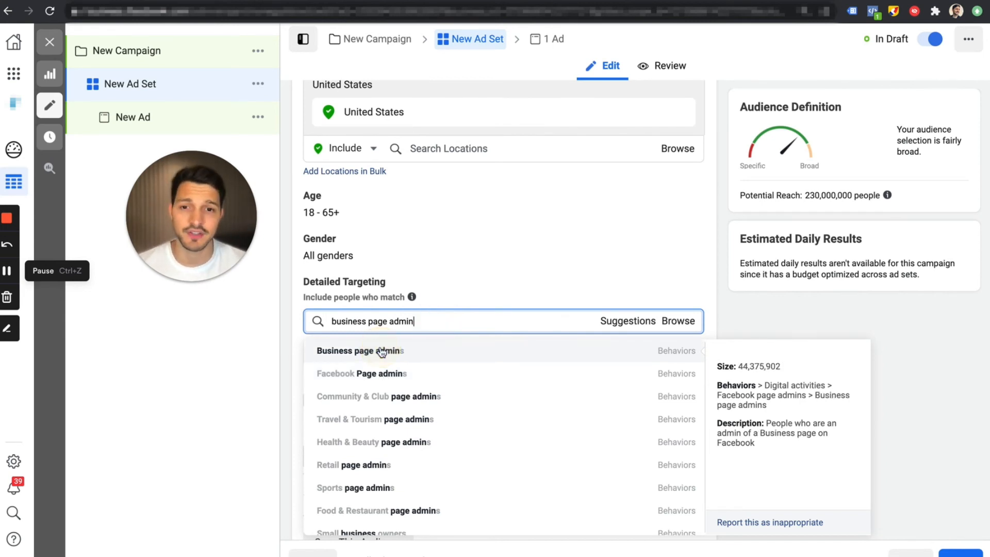
pyautogui.click(382, 351)
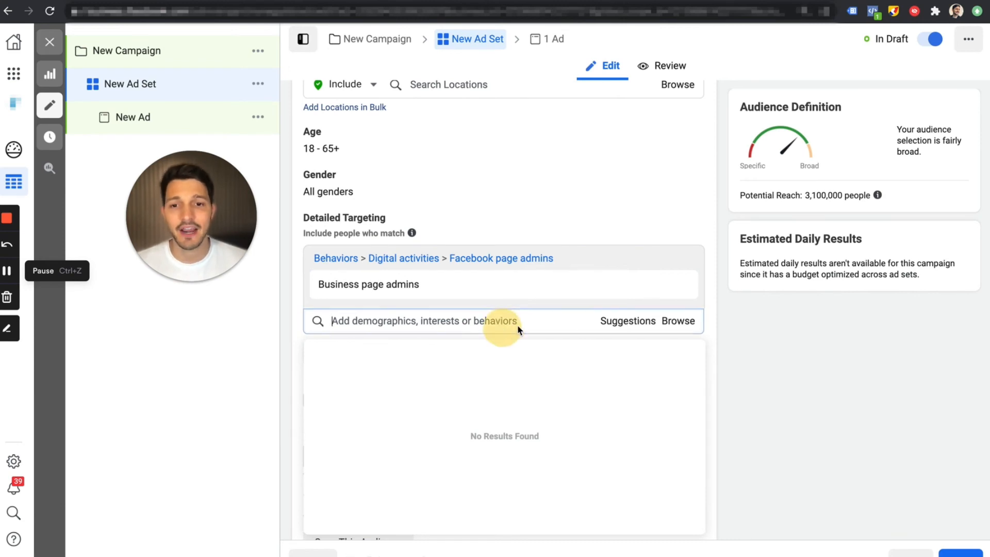
pyautogui.click(255, 364)
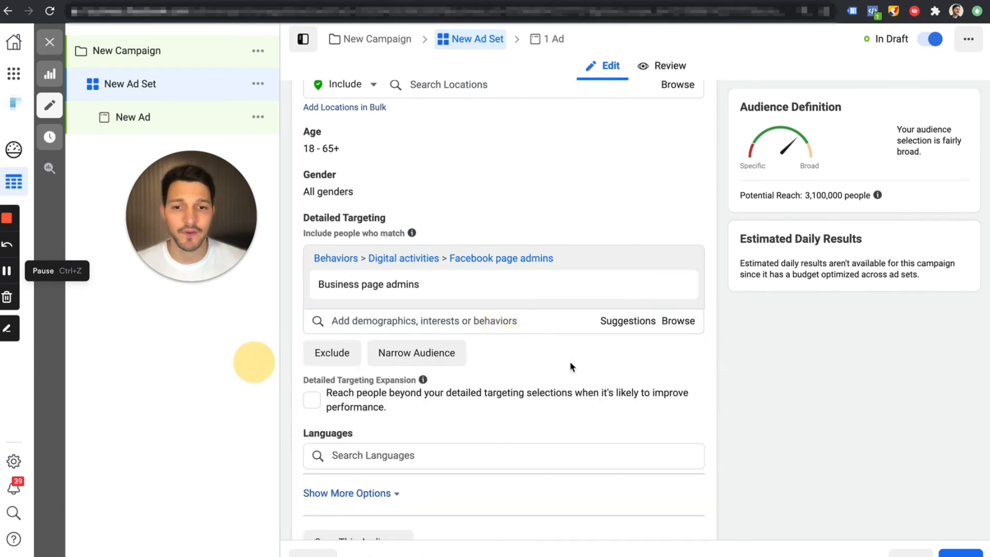
# Narrow the audience to people who must also match the interests Online advertising or Advertising.
pyautogui.click(420, 353)
pyautogui.scroll(-1, 423, 335)
pyautogui.click(417, 345)
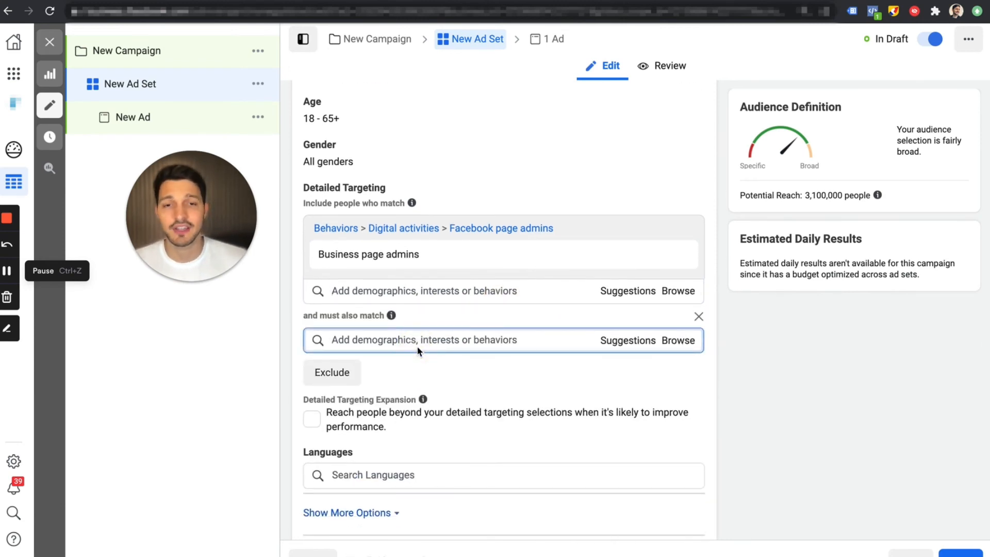
pyautogui.write('advertising')
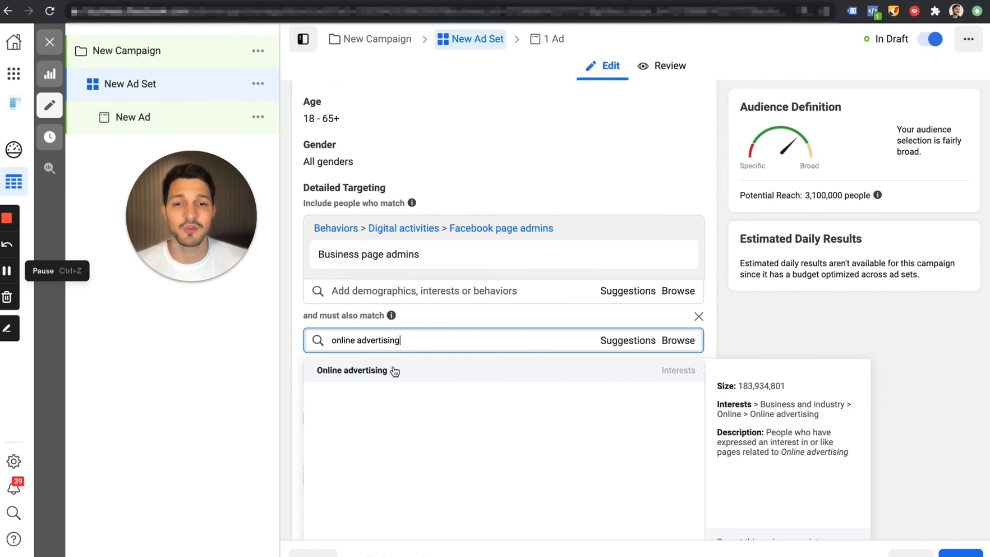
pyautogui.click(395, 372)
pyautogui.write('ad')
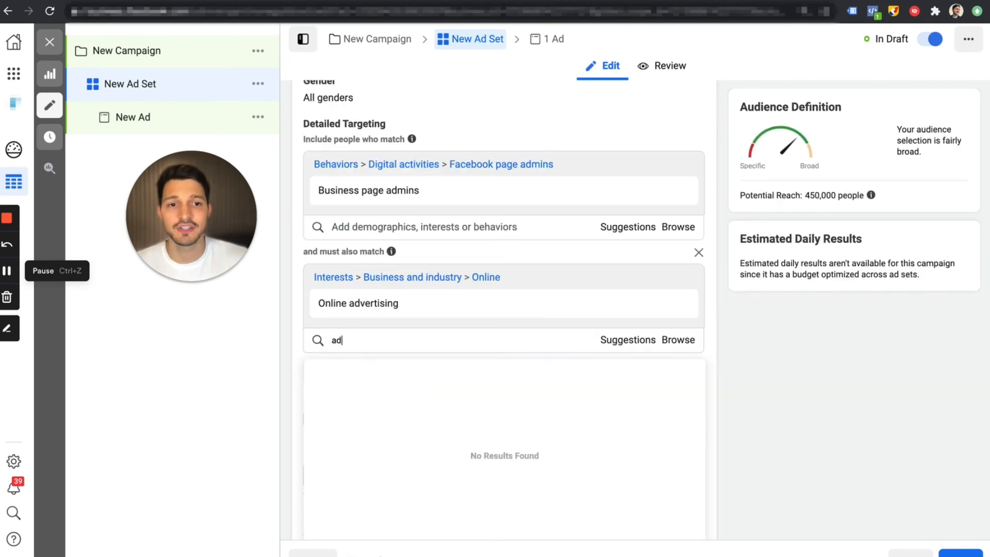
pyautogui.write('vertising')
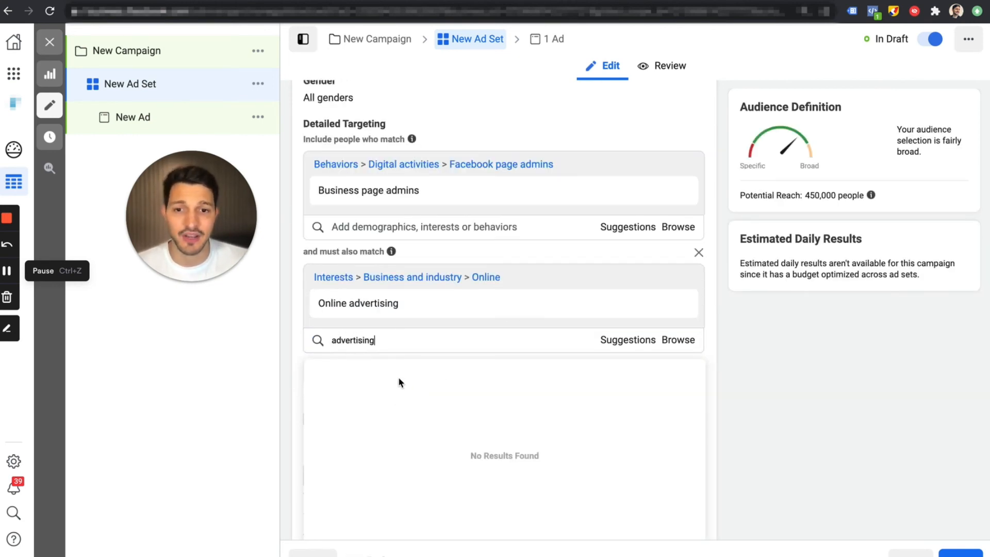
pyautogui.click(398, 375)
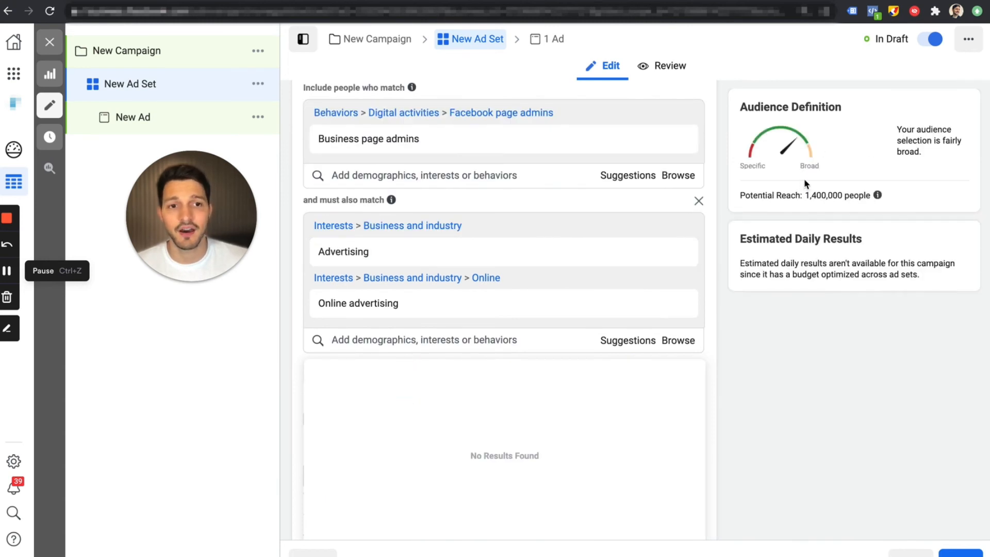
# Check the narrowed audience's potential reach against its detailed targeting criteria.
pyautogui.moveTo(806, 196); pyautogui.dragTo(848, 196)
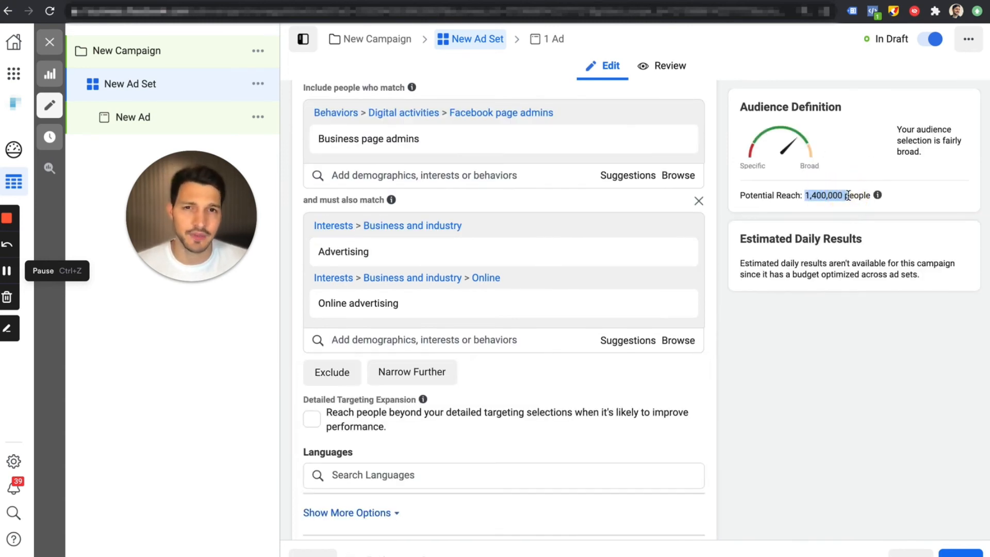
pyautogui.scroll(-1, 374, 366)
pyautogui.click(930, 210)
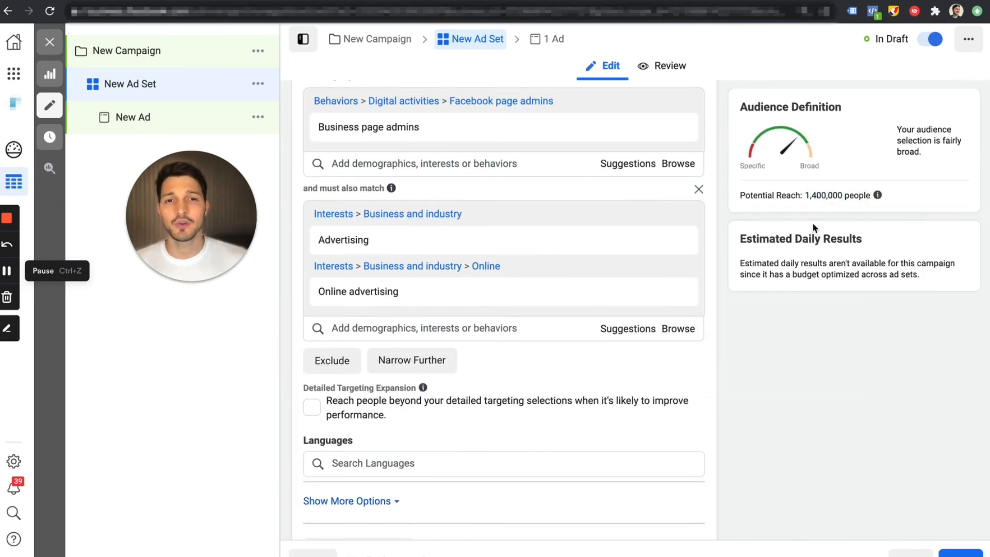
pyautogui.scroll(1, 306, 303)
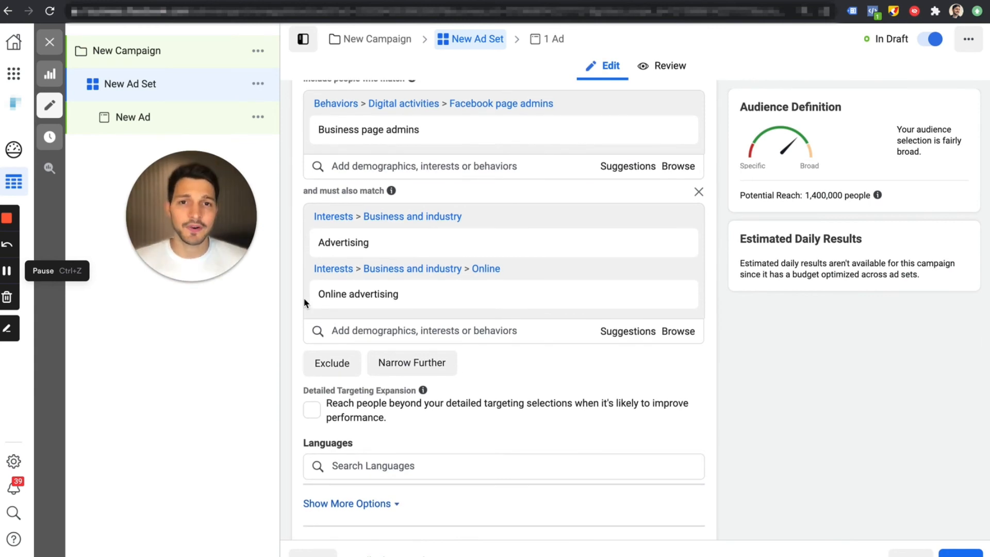
pyautogui.scroll(1, 647, 173)
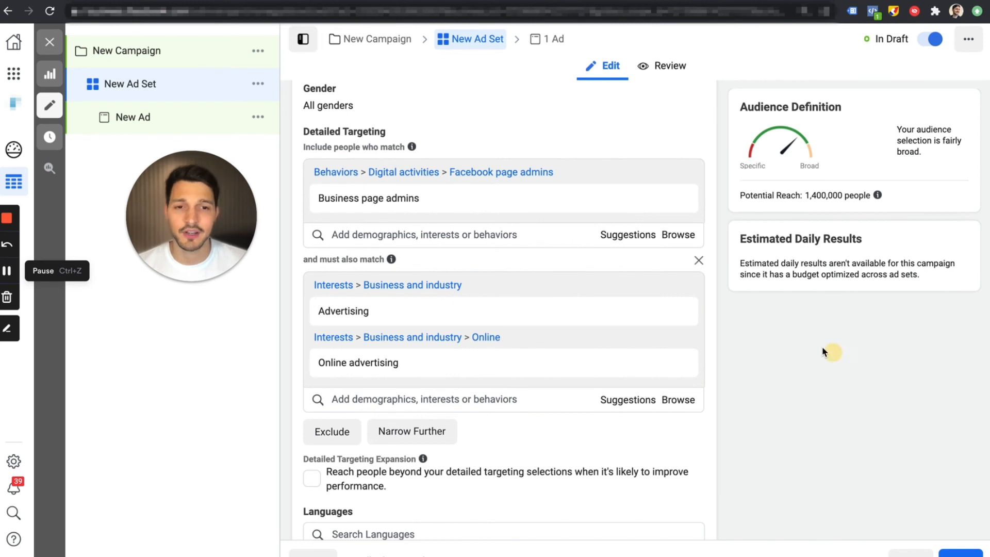
# Remove the narrowing interests group and the Business page admins behavior from detailed targeting.
pyautogui.click(700, 261)
pyautogui.moveTo(410, 198)
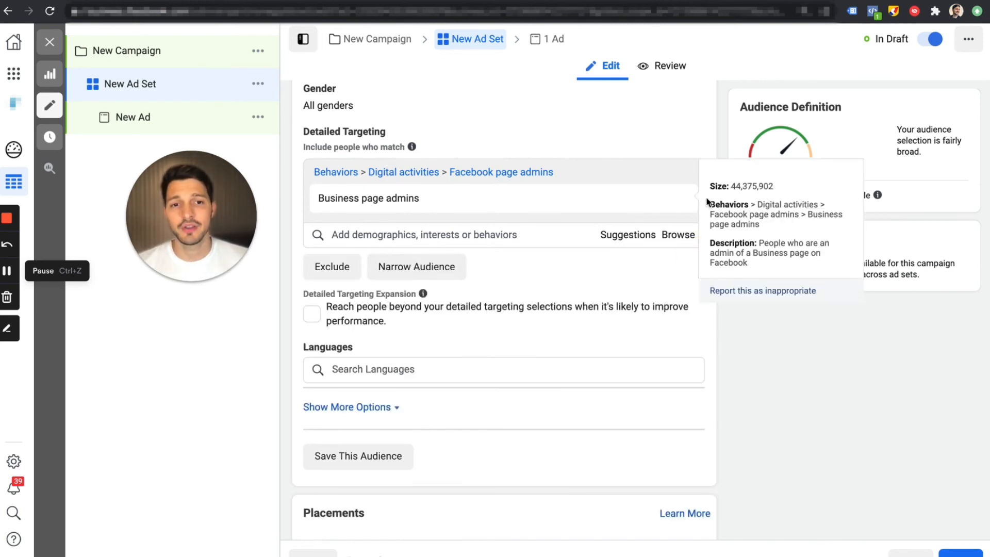
pyautogui.click(677, 198)
# Add Household income: top 5% of ZIP codes (US) to detailed targeting, and remove it again.
pyautogui.write('income')
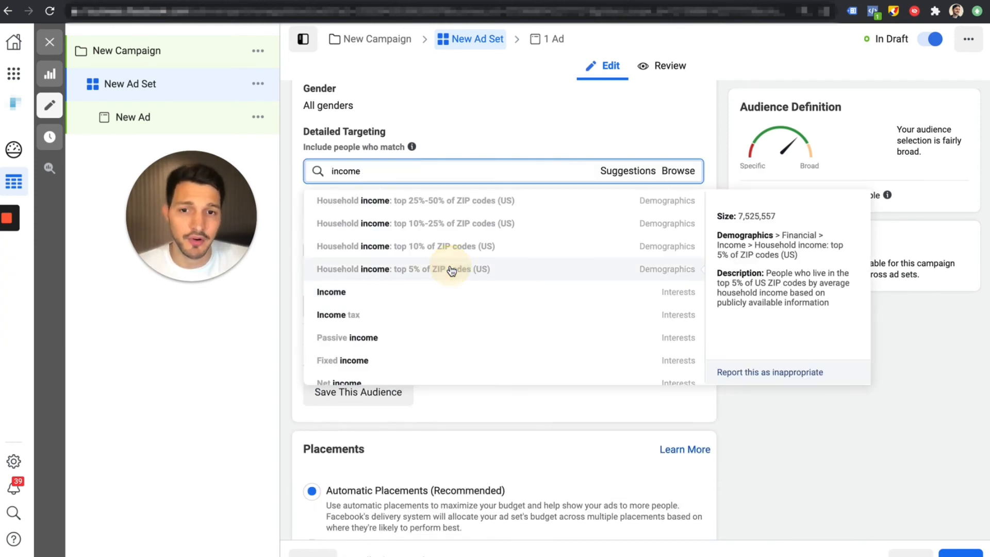
pyautogui.click(451, 270)
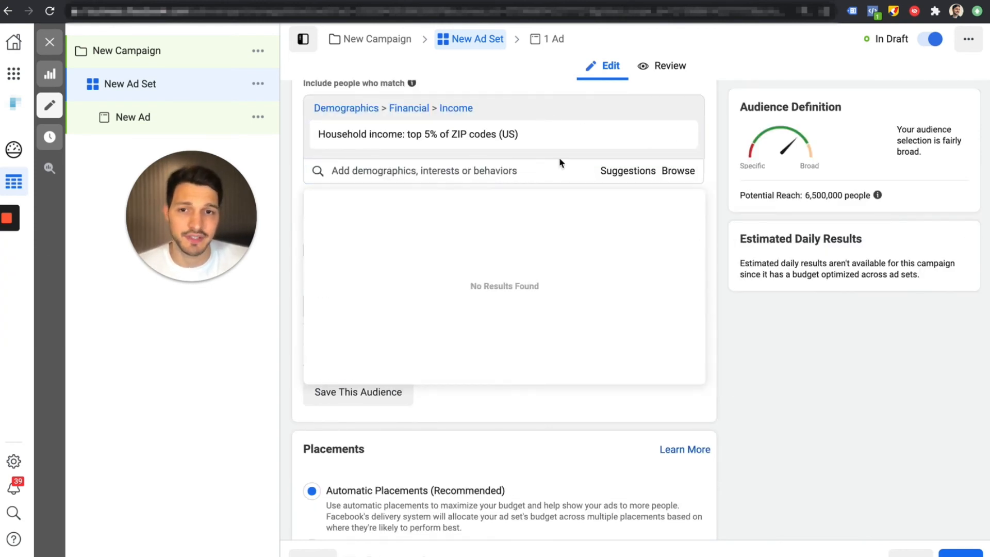
pyautogui.click(678, 135)
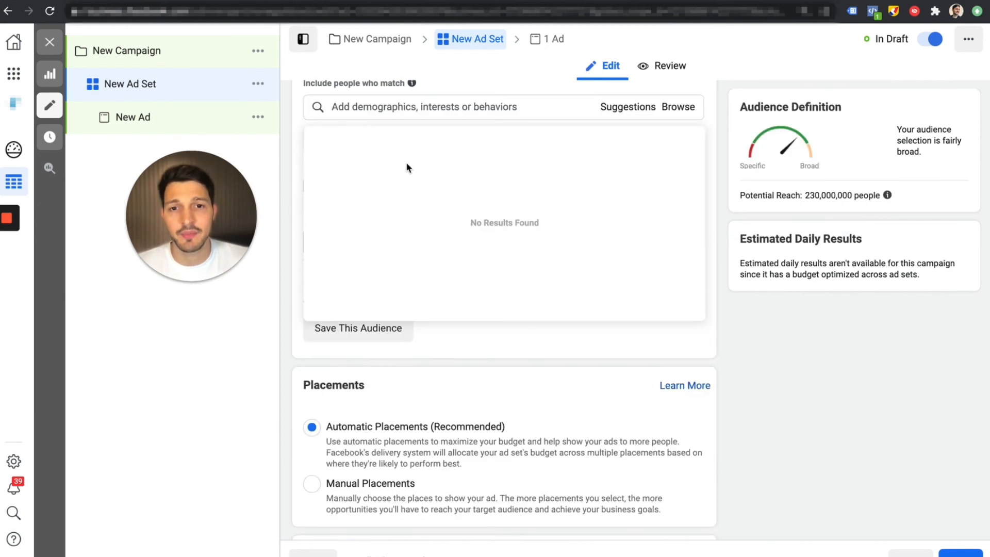
# Add Household income: top 10% of ZIP codes (US) to detailed targeting and list the related targeting suggestions.
pyautogui.click(427, 104)
pyautogui.write('income')
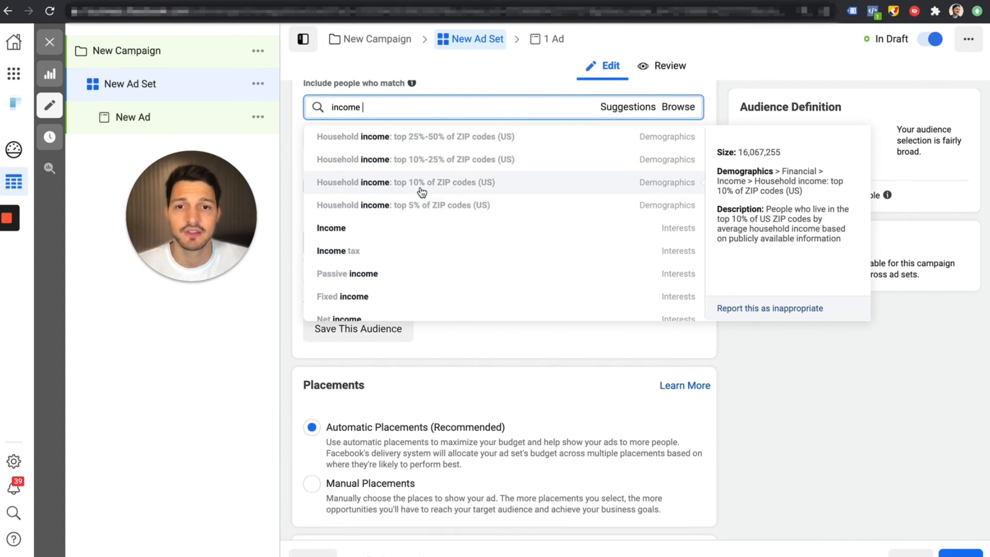
pyautogui.click(420, 191)
pyautogui.scroll(1, 468, 173)
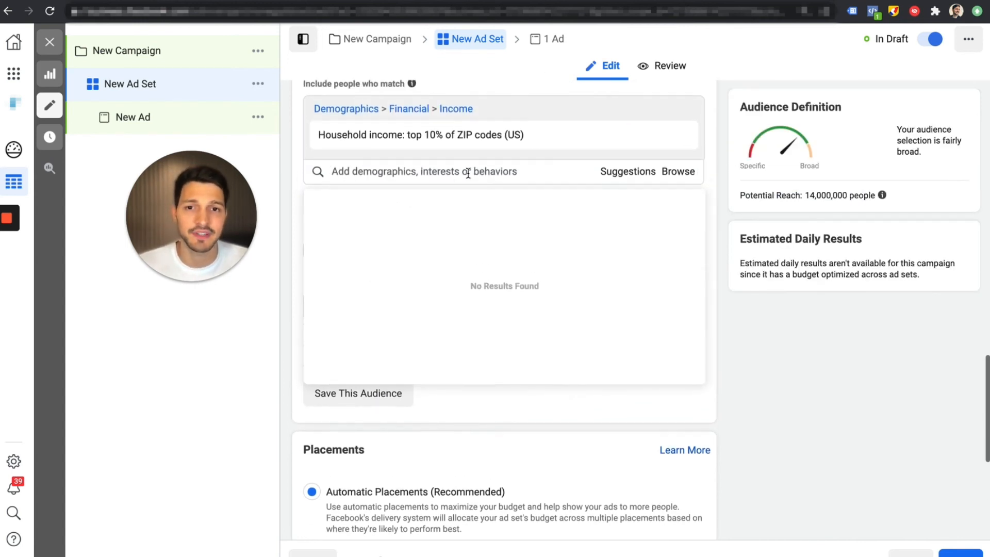
pyautogui.click(621, 173)
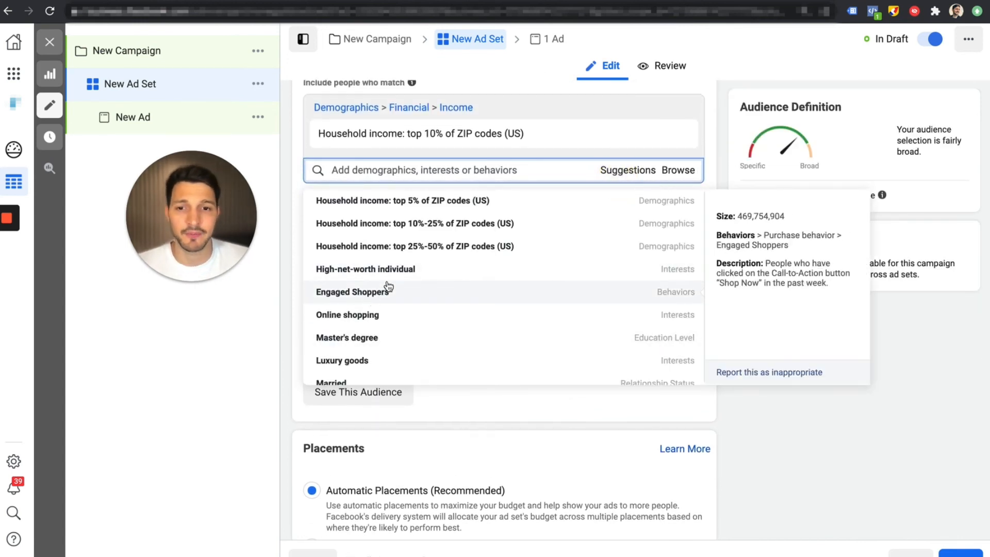
# Search detailed targeting for "business owner" and examine the matching interests, job titles, employers and behaviors.
pyautogui.write('business owner')
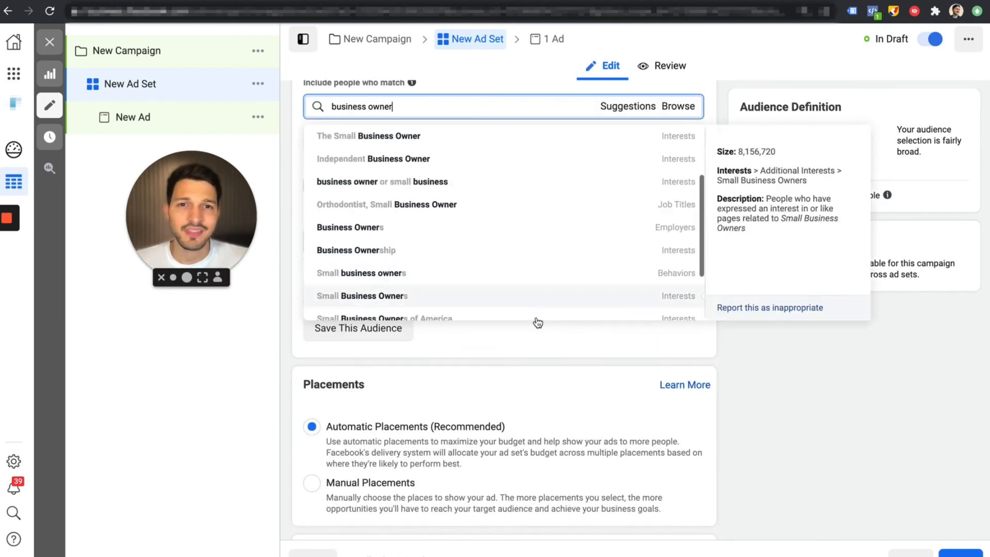
pyautogui.scroll(-2, 464, 223)
pyautogui.scroll(1, 486, 235)
pyautogui.scroll(2, 486, 236)
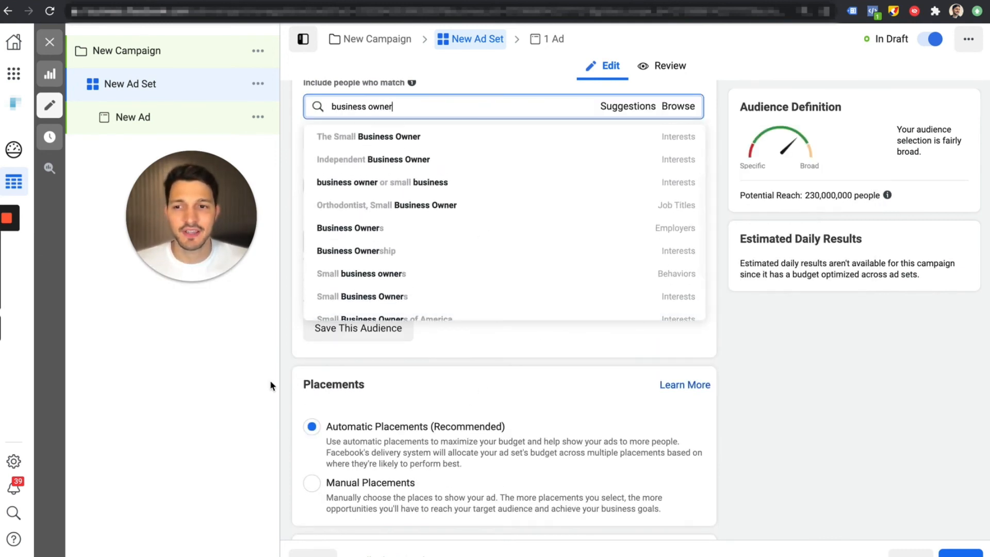
pyautogui.scroll(1, 464, 258)
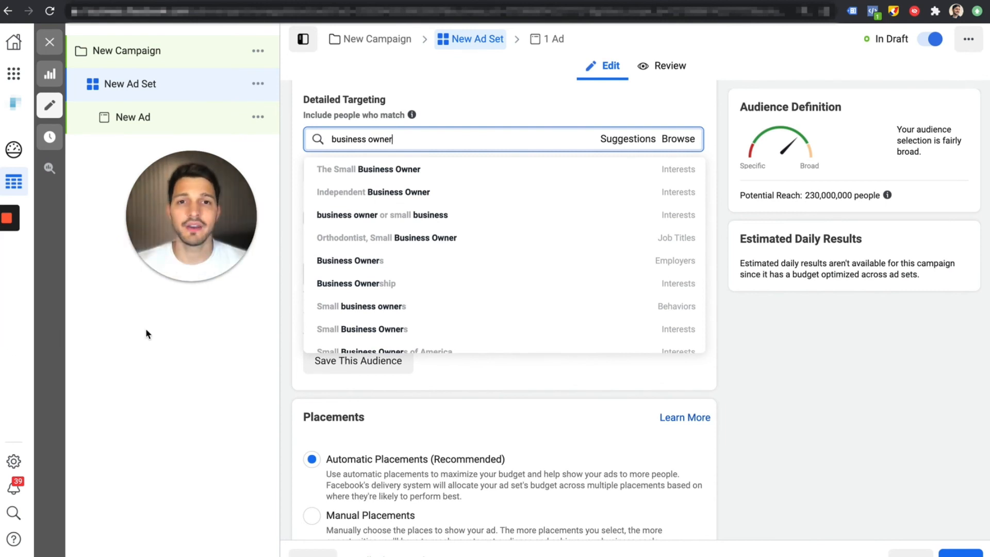
pyautogui.scroll(1, 410, 135)
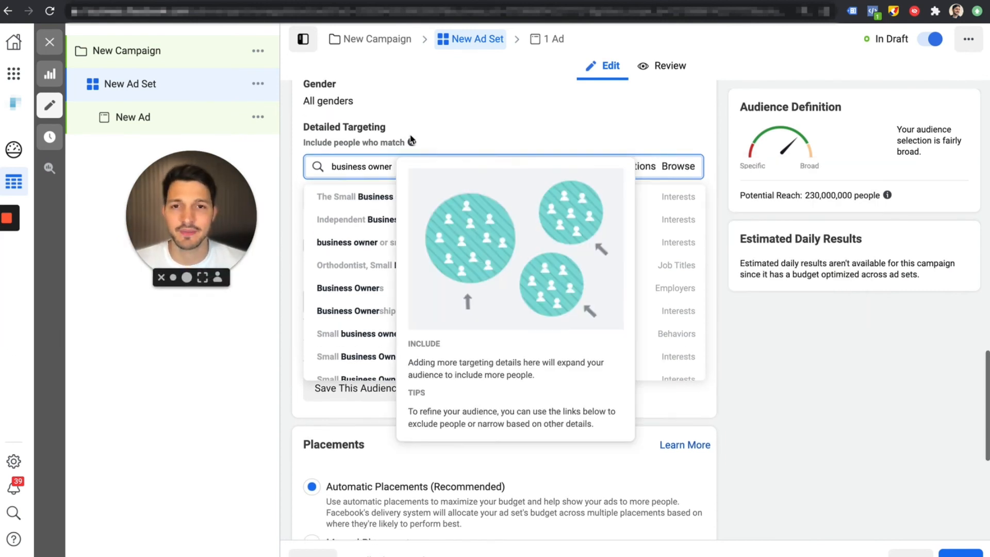
pyautogui.tripleClick(361, 175)
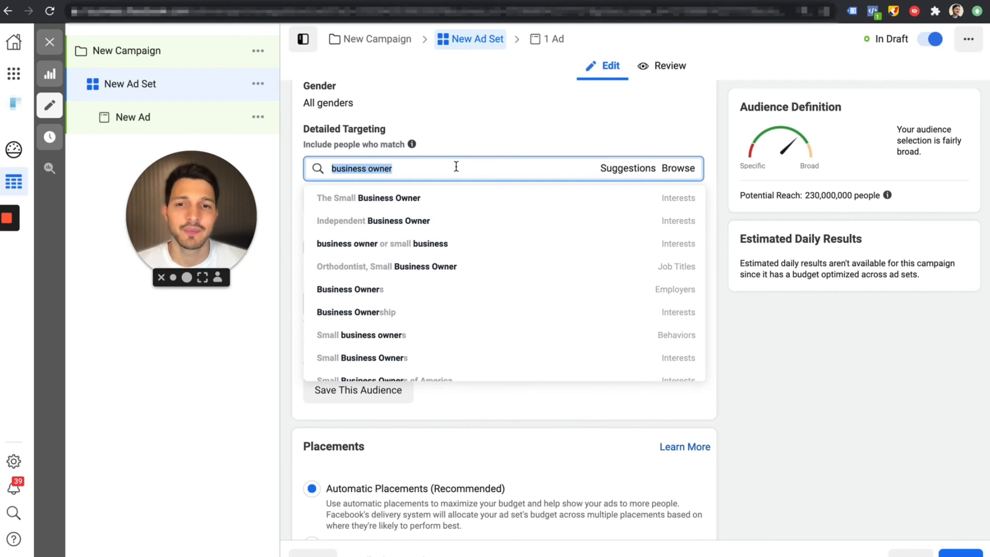
pyautogui.scroll(4, 454, 286)
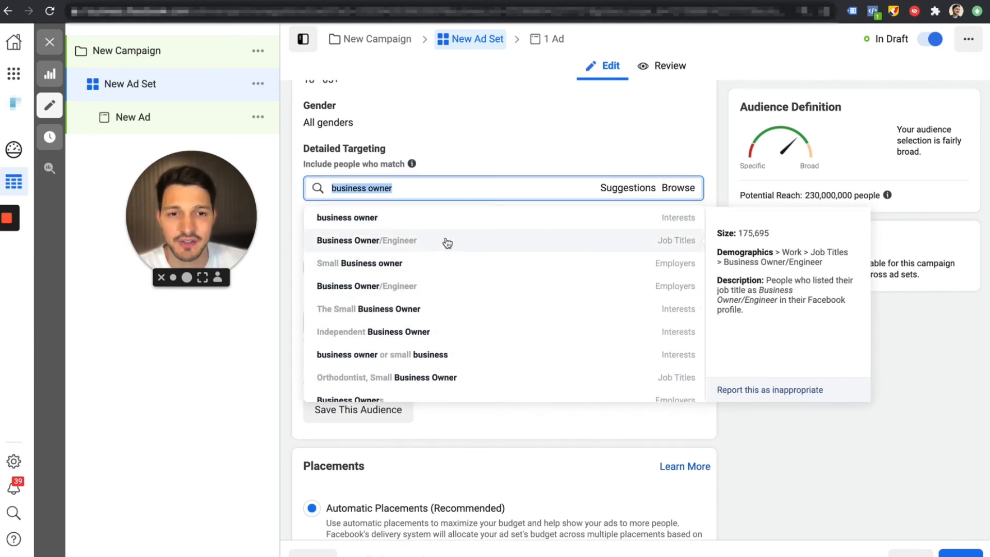
pyautogui.click(413, 188)
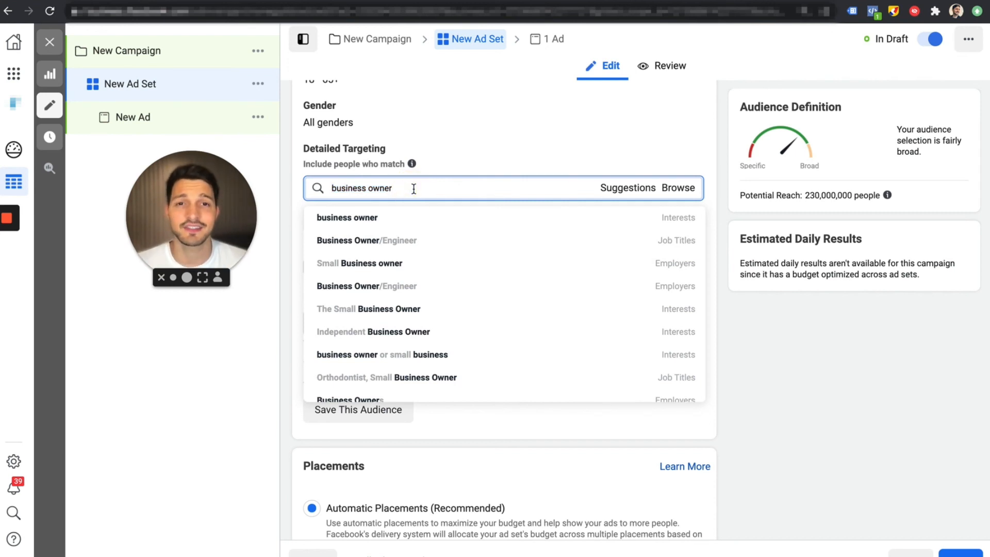
pyautogui.tripleClick(414, 188)
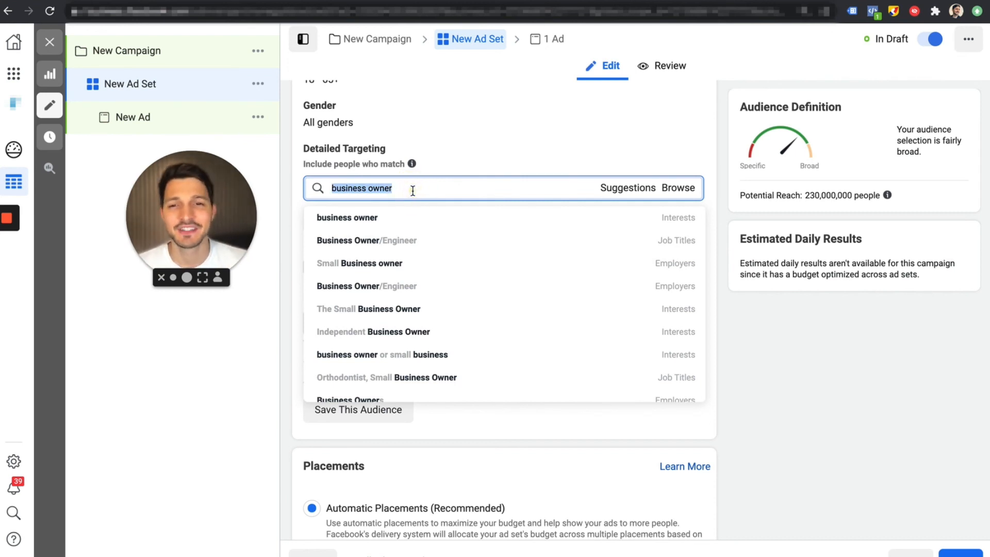
# Search detailed targeting for "business page" instead and check the size and description of the page admin behaviors.
pyautogui.press('BackSpace')
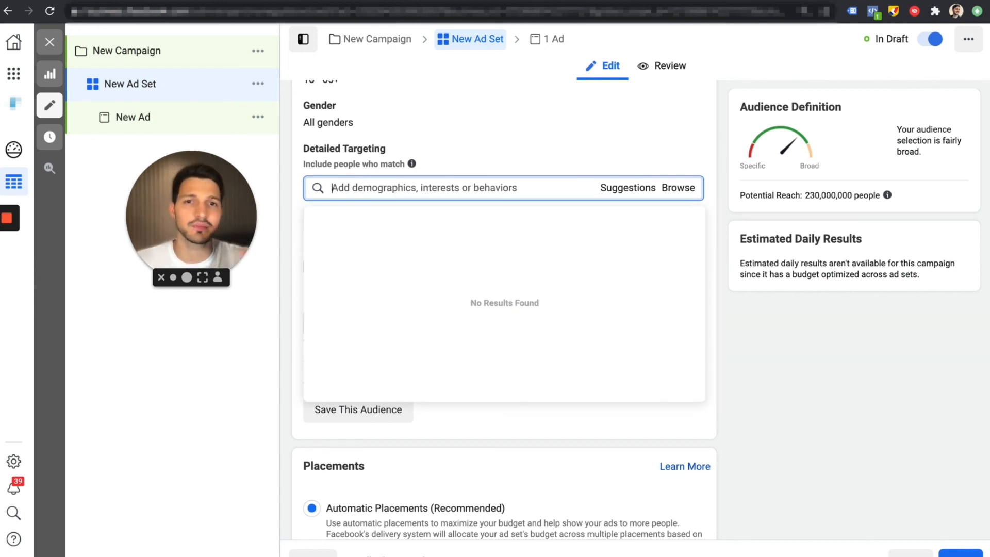
pyautogui.write('business page')
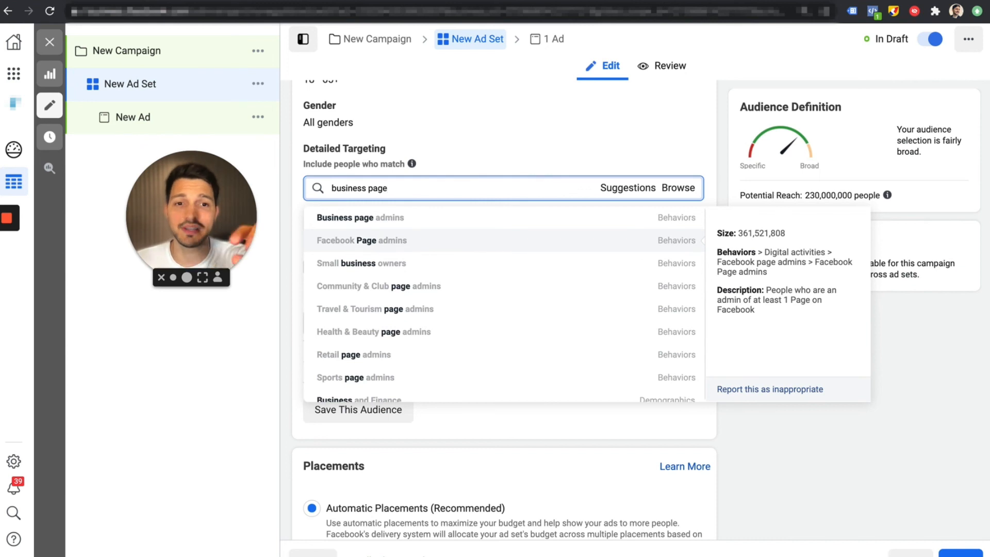
pyautogui.scroll(-4, 473, 362)
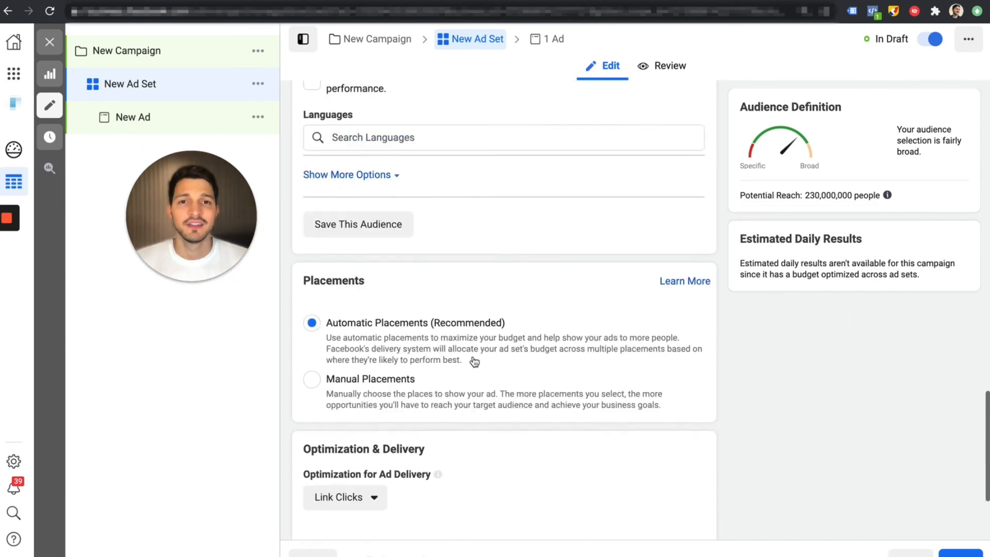
# Review the ad set's audience settings, from custom audiences, locations, age and gender to detailed targeting.
pyautogui.scroll(5, 474, 363)
pyautogui.scroll(1, 473, 359)
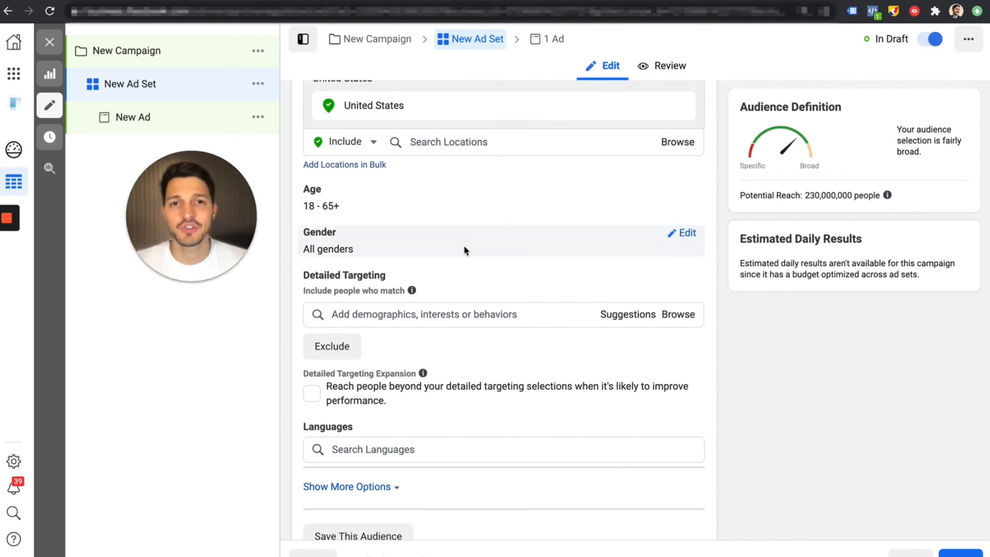
pyautogui.scroll(-1, 463, 246)
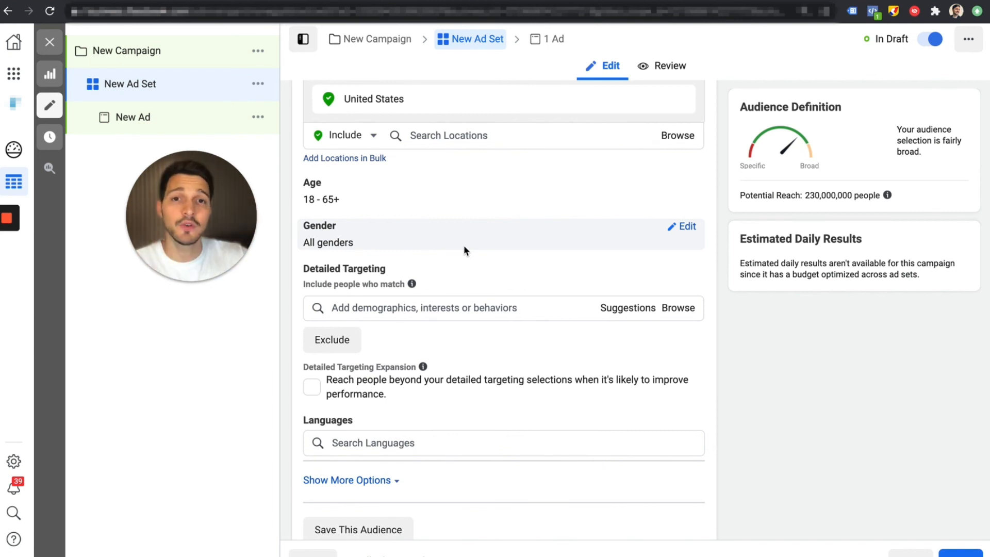
pyautogui.scroll(1, 463, 245)
pyautogui.scroll(5, 464, 251)
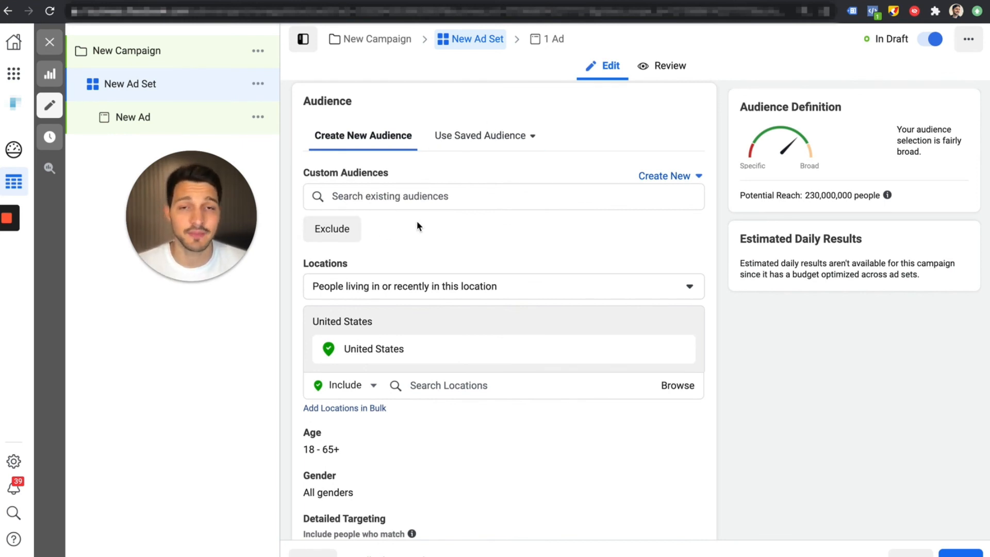
pyautogui.scroll(-3, 414, 309)
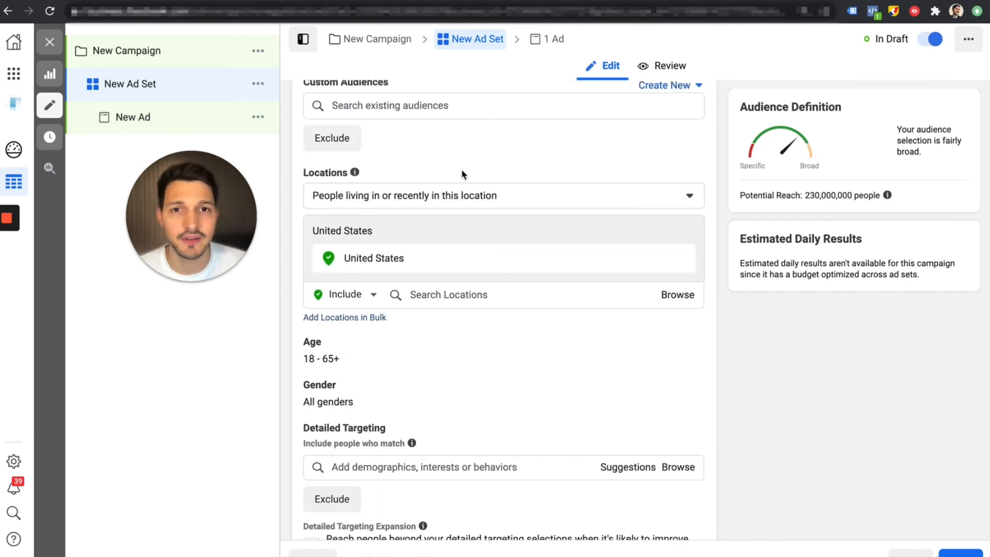
pyautogui.scroll(-3, 464, 181)
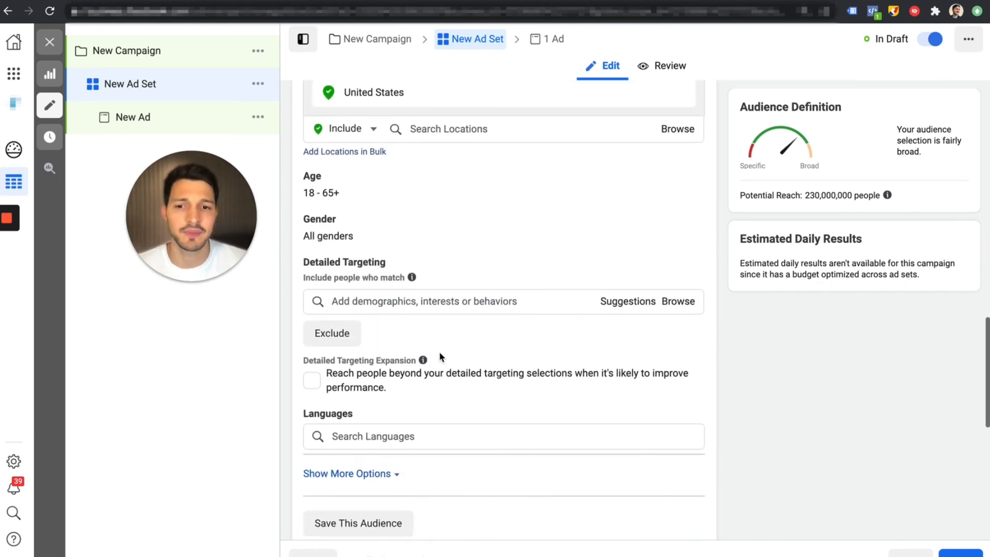
pyautogui.scroll(2, 478, 228)
pyautogui.scroll(-1, 431, 314)
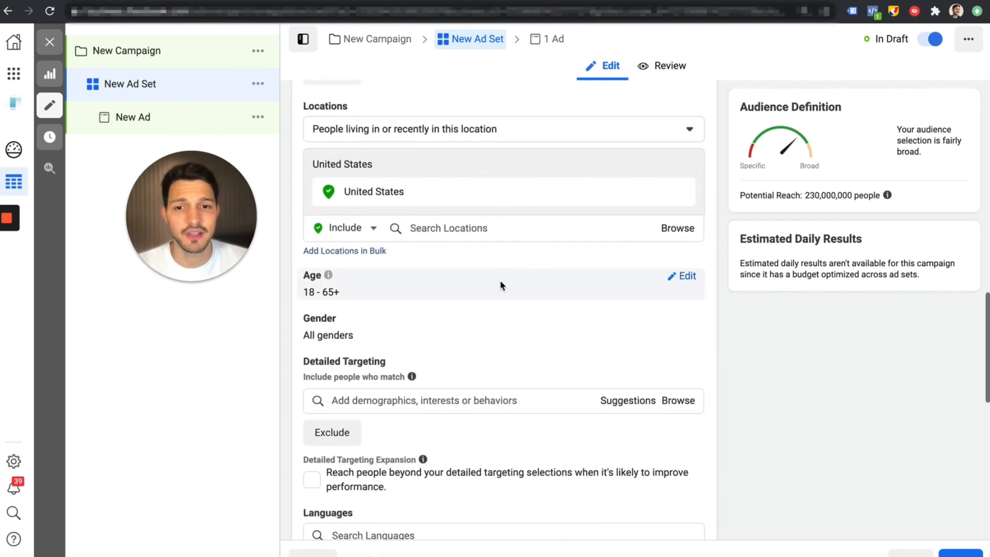
# List the suggested targeting options for the empty detailed targeting criteria.
pyautogui.scroll(-3, 466, 320)
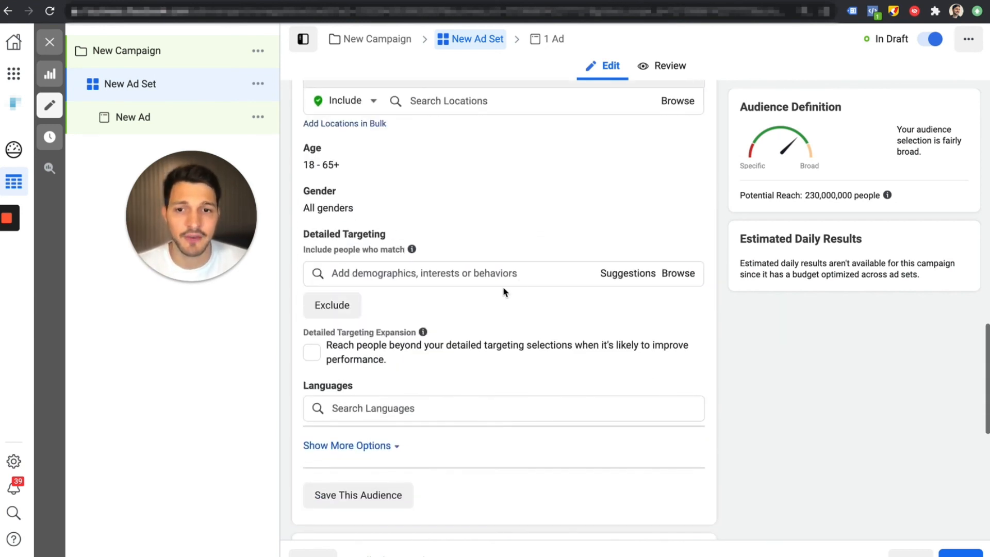
pyautogui.click(525, 273)
pyautogui.click(621, 272)
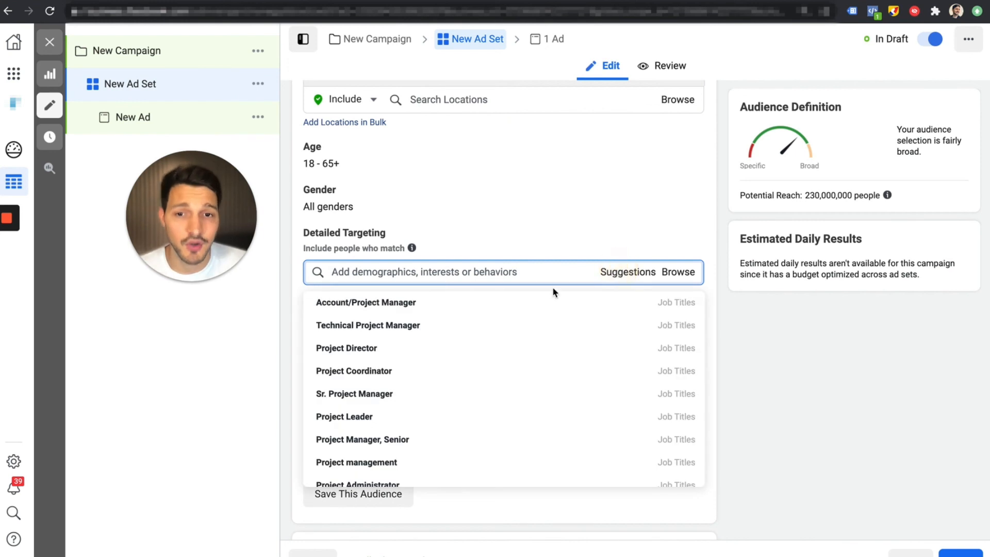
pyautogui.click(427, 269)
pyautogui.write('onv')
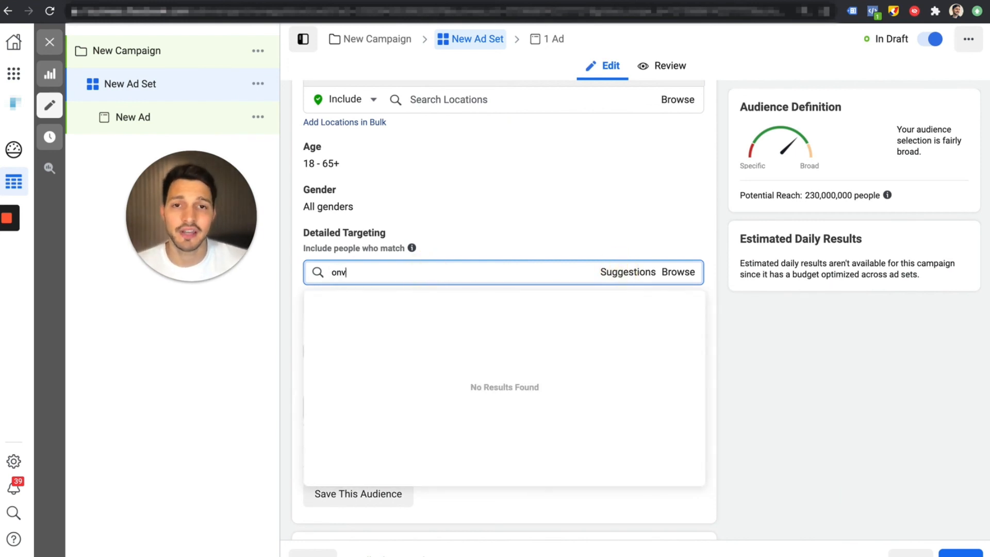
pyautogui.press('BackSpace')
pyautogui.press('BackSpace')
pyautogui.press('BackSpace')
pyautogui.press('BackSpace')
pyautogui.press('BackSpace')
pyautogui.press('BackSpace')
pyautogui.press('BackSpace')
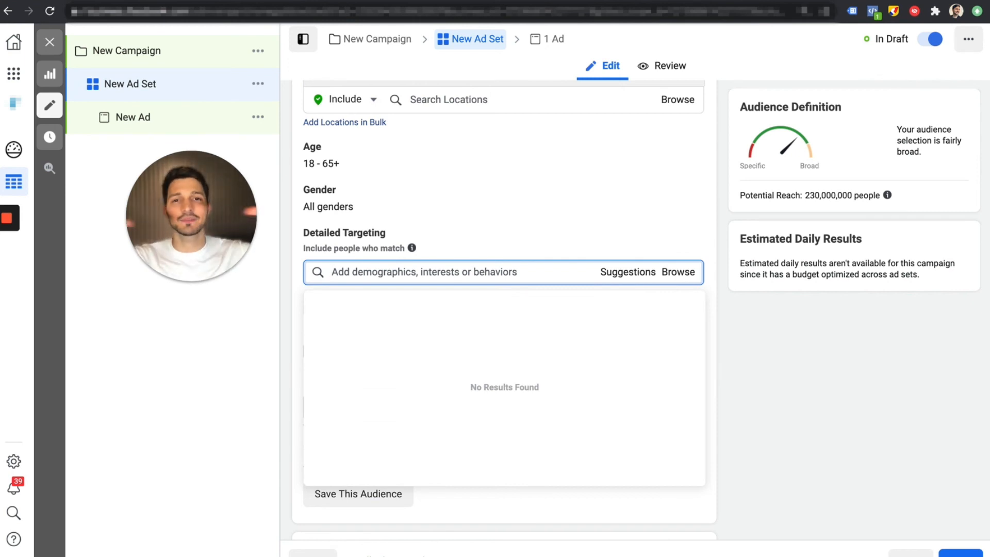
pyautogui.scroll(1, 504, 289)
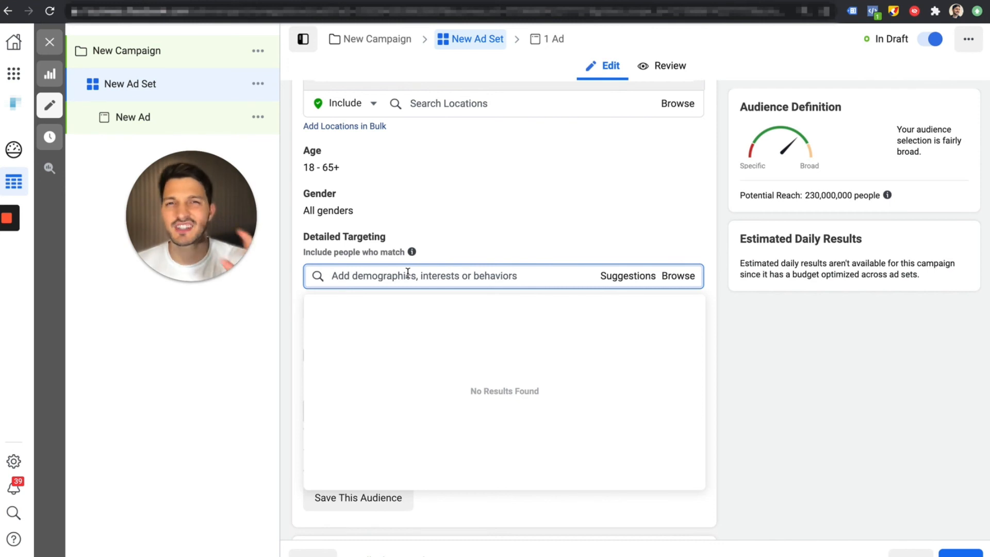
pyautogui.click(726, 398)
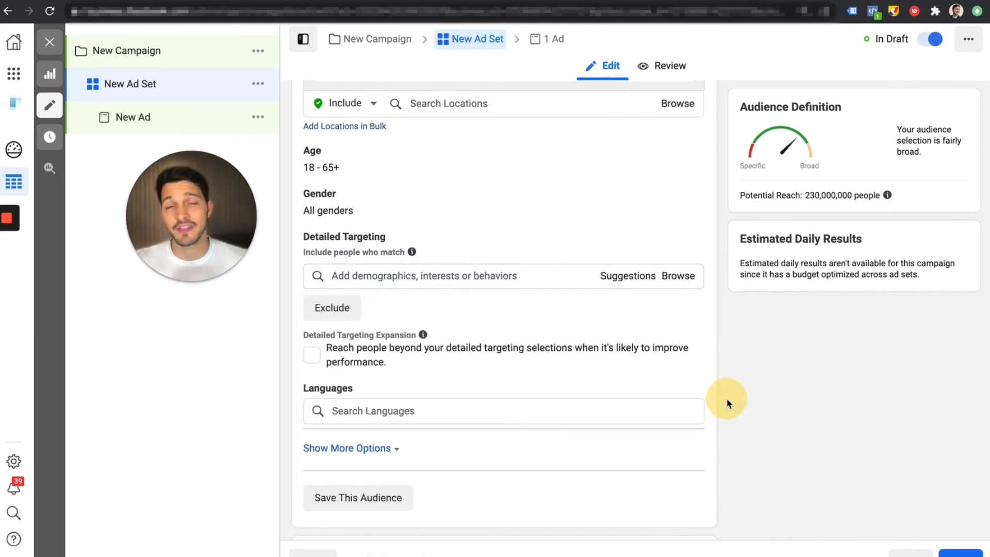
pyautogui.scroll(-1, 776, 398)
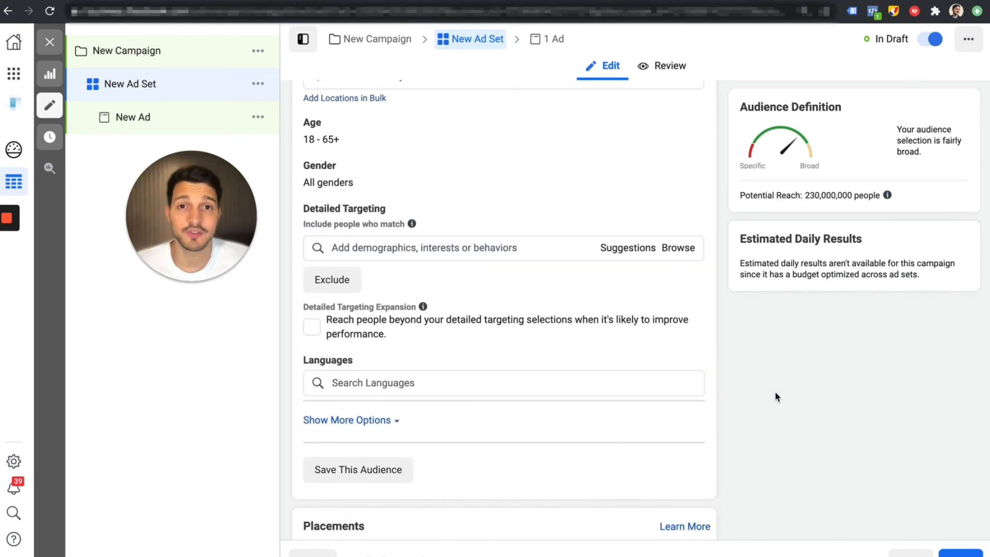
pyautogui.scroll(-1, 772, 378)
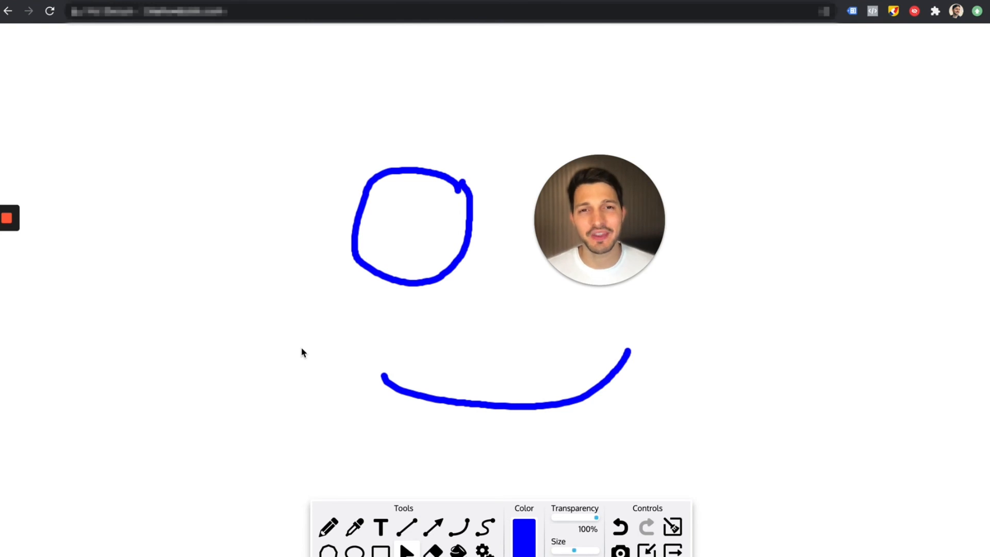
# Switch to the online whiteboard and clear the smiley drawing from the canvas.
pyautogui.click(673, 527)
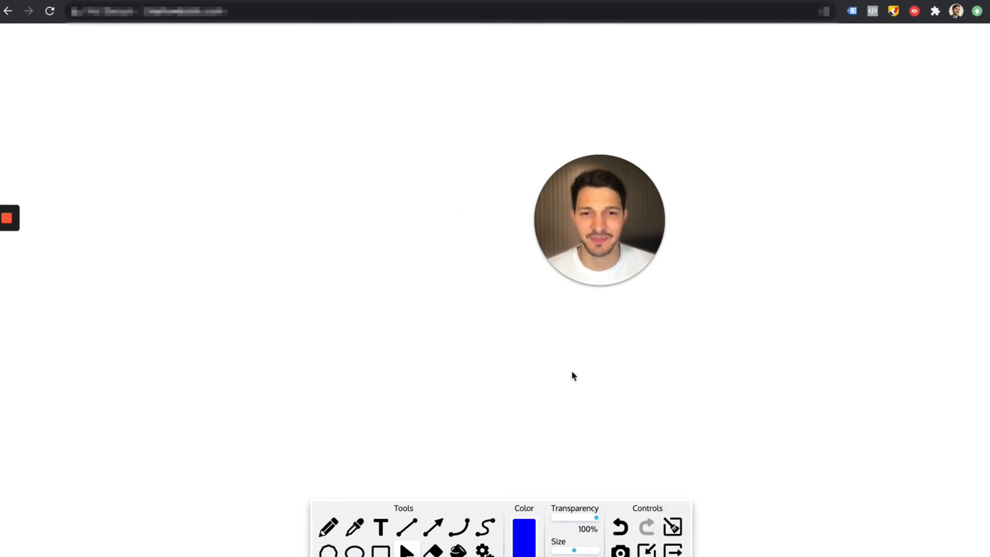
pyautogui.moveTo(588, 239); pyautogui.dragTo(464, 254)
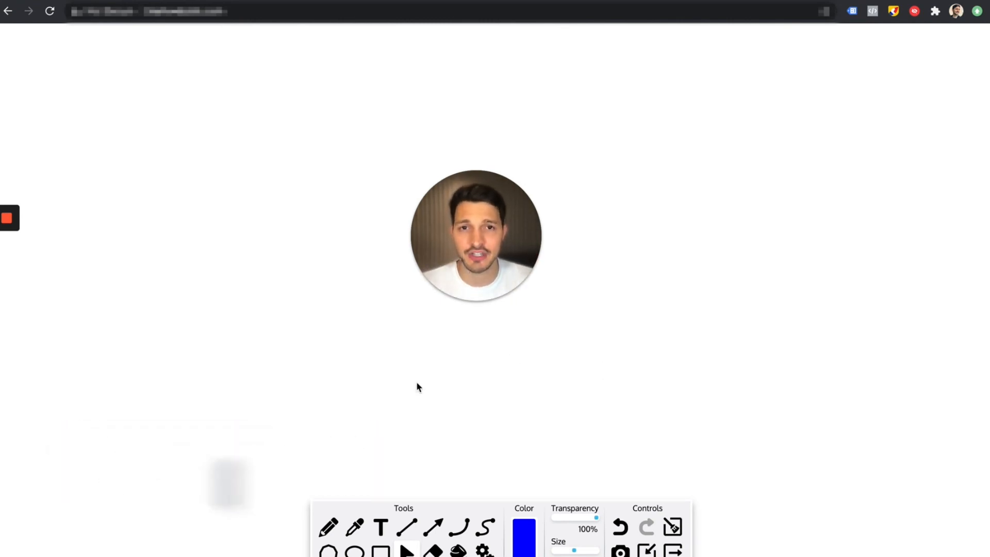
# Draw two blue downward-pointing arrows side by side below the center of the canvas with the pencil tool.
pyautogui.click(328, 526)
pyautogui.moveTo(452, 355)
pyautogui.mouseDown()
pyautogui.moveTo(449, 422)
pyautogui.moveTo(472, 404)
pyautogui.mouseUp()
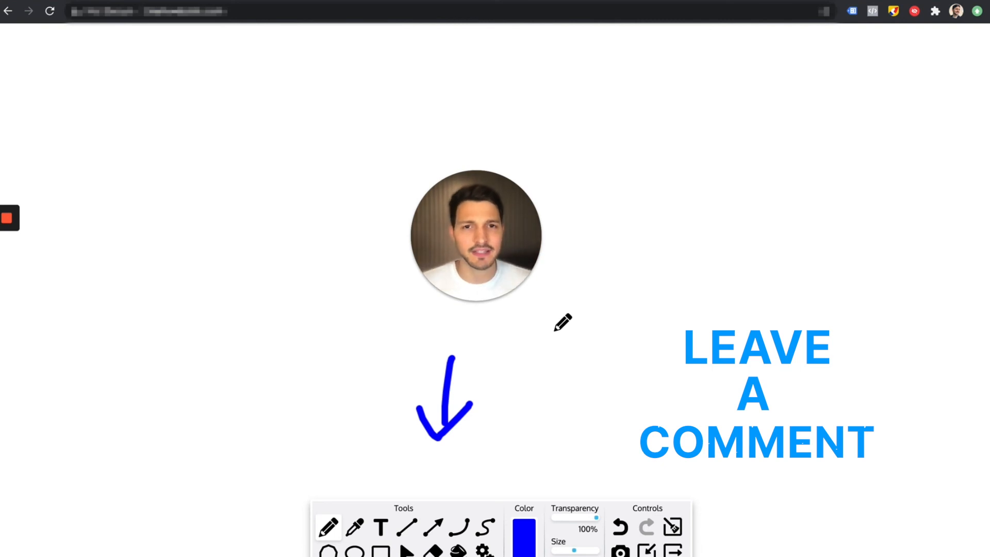
pyautogui.moveTo(537, 324)
pyautogui.mouseDown()
pyautogui.moveTo(535, 396)
pyautogui.moveTo(525, 410)
pyautogui.moveTo(551, 380)
pyautogui.mouseUp()
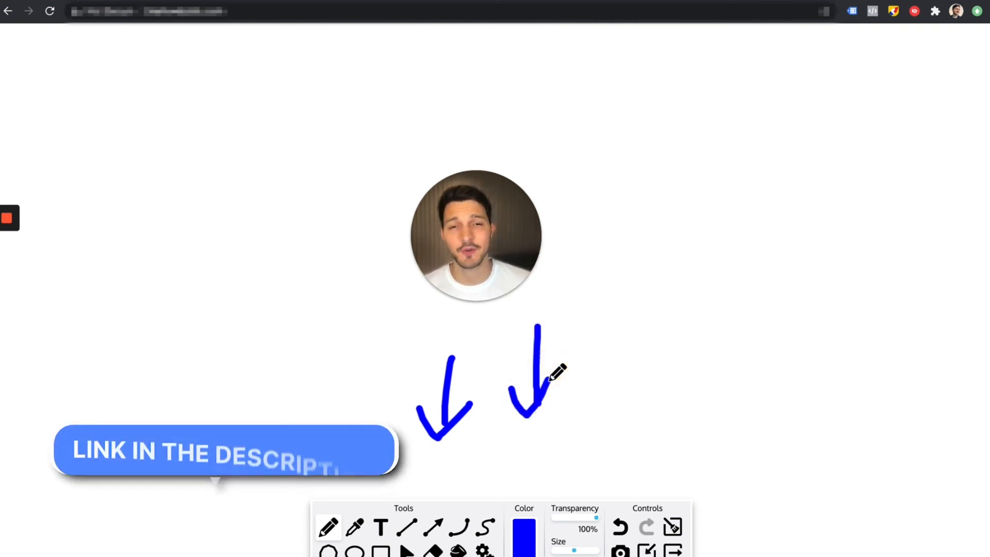